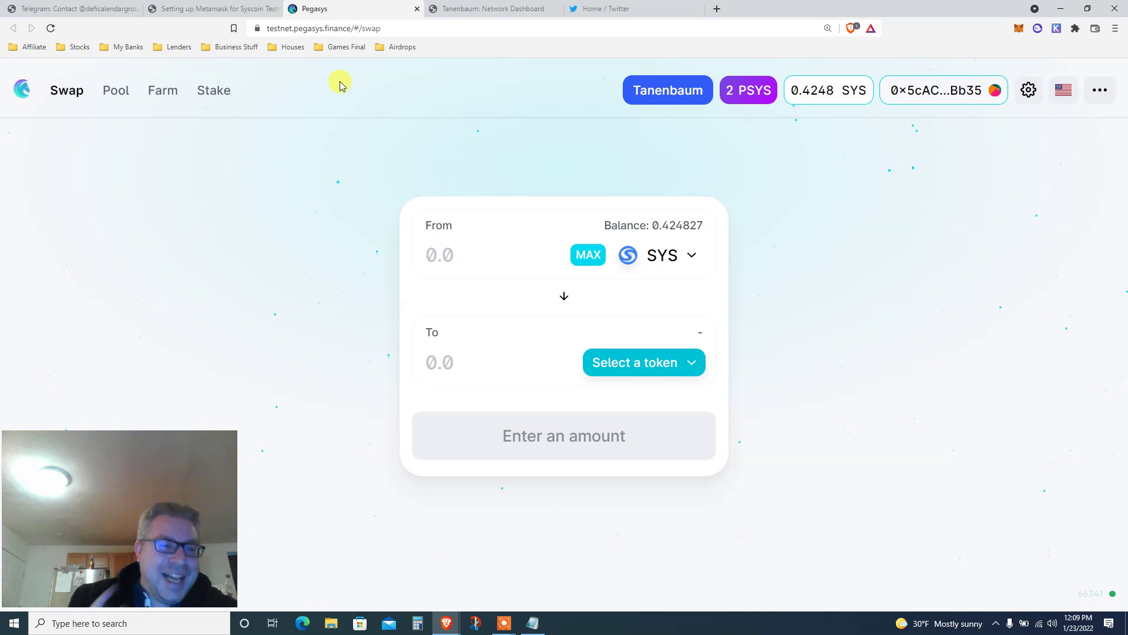
Switch to the Telegram post with the Pegasys testnet link, Tanenbaum network settings and faucet
click(82, 9)
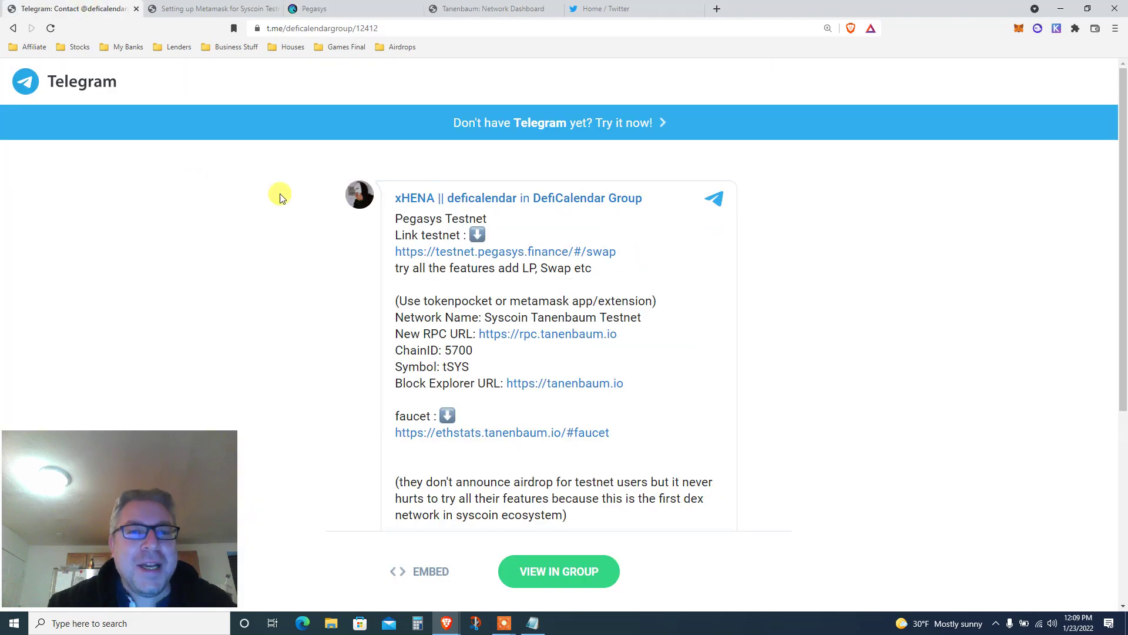
Highlight the words 'Pegasys', 'tokenpocket' and 'metamask' in the Telegram post
double_click(422, 219)
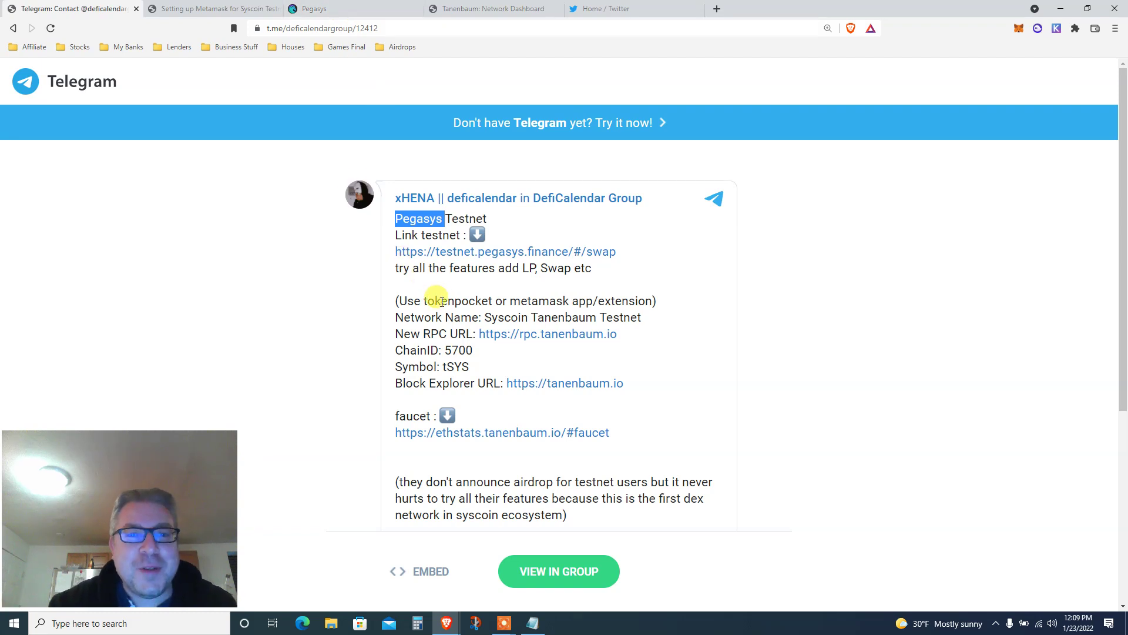
double_click(446, 301)
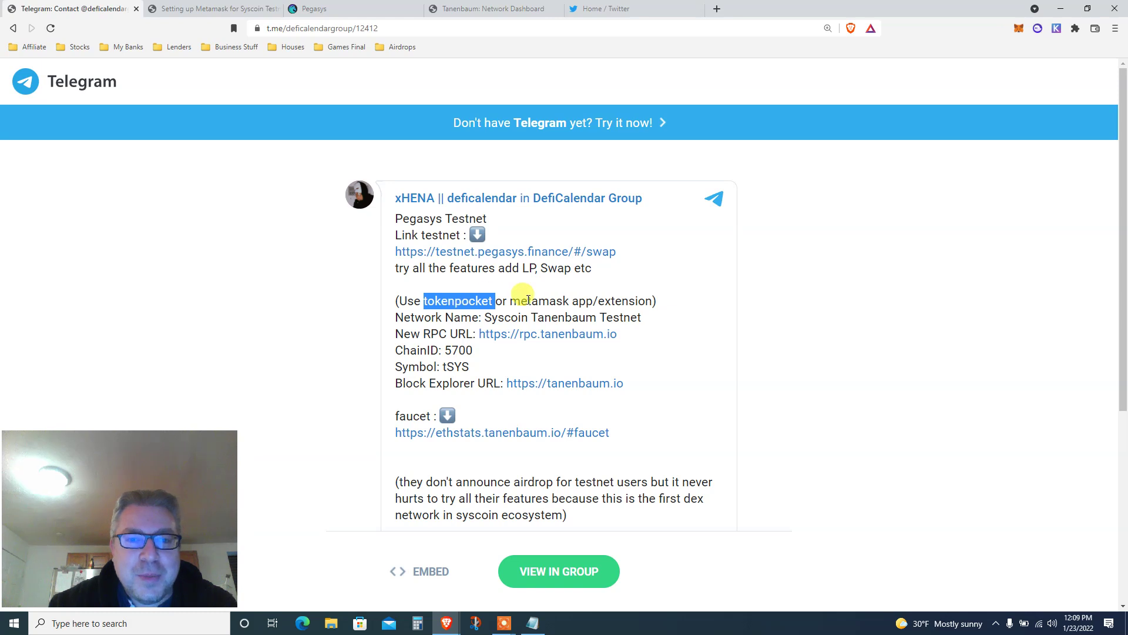
double_click(532, 300)
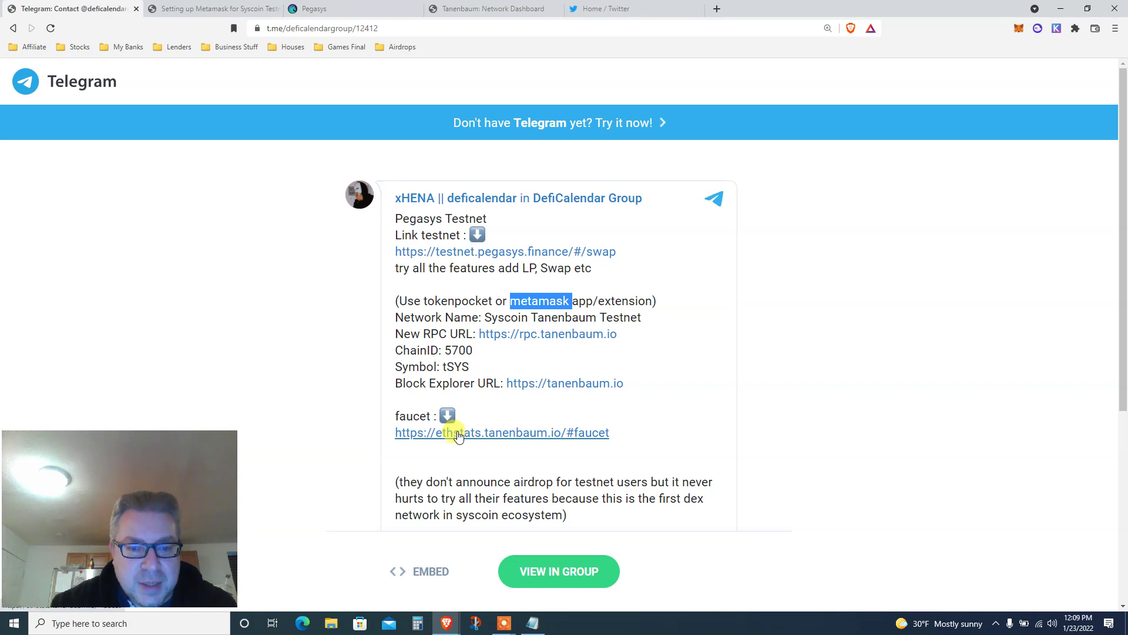
Highlight the airdrop disclaimer and 'mainnet launching soon' paragraphs, then leave the Telegram tab
scroll(1124, 354, down, 2)
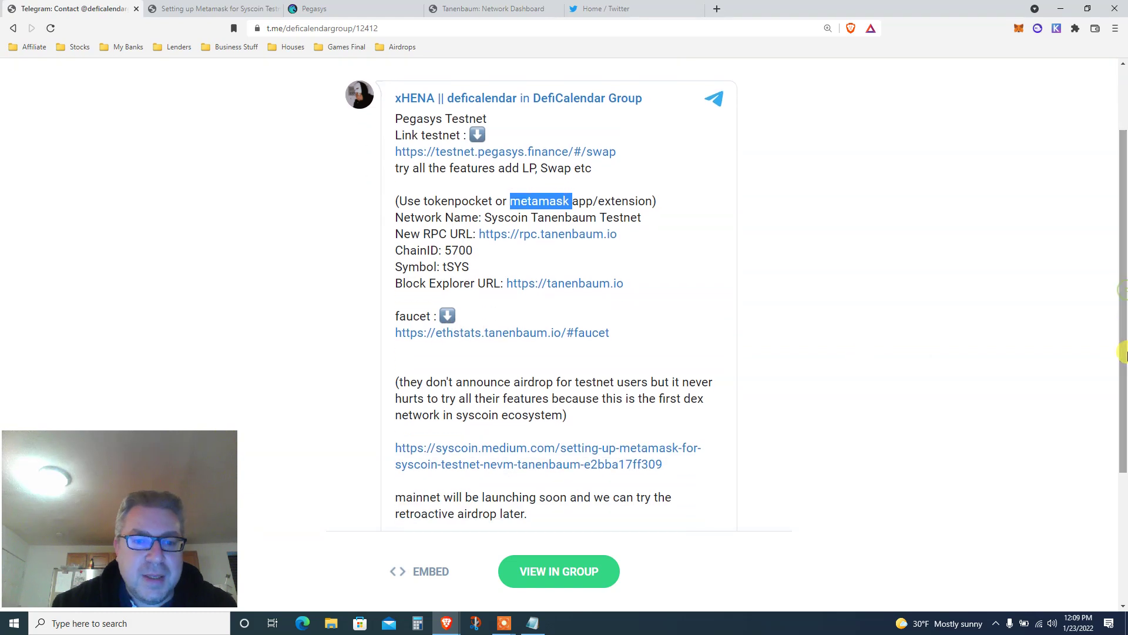
triple_click(560, 399)
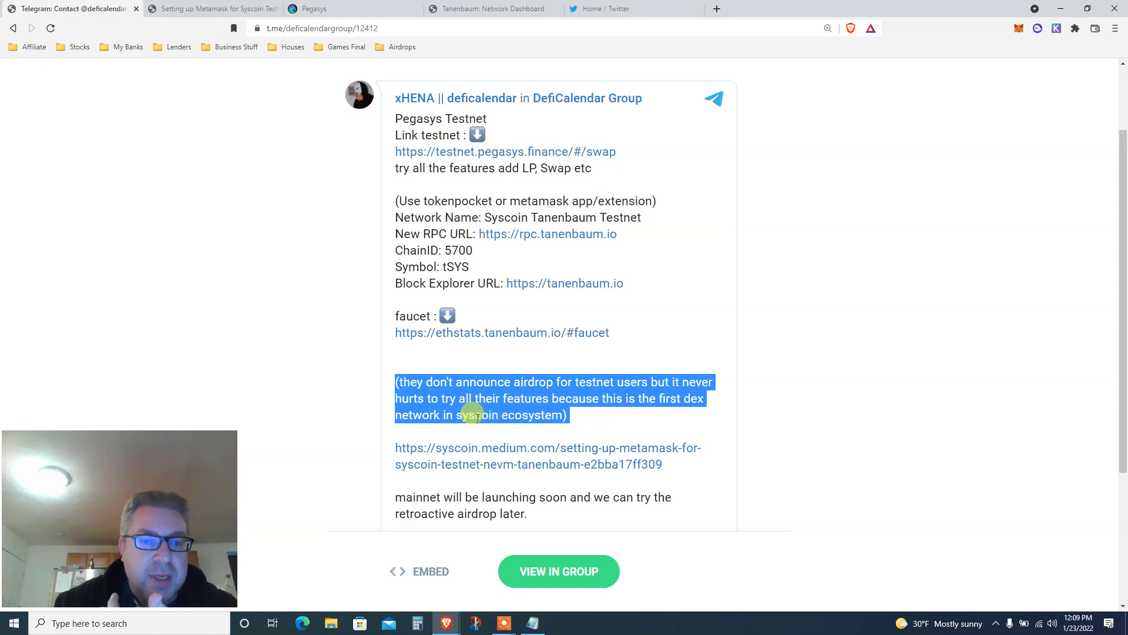
double_click(476, 416)
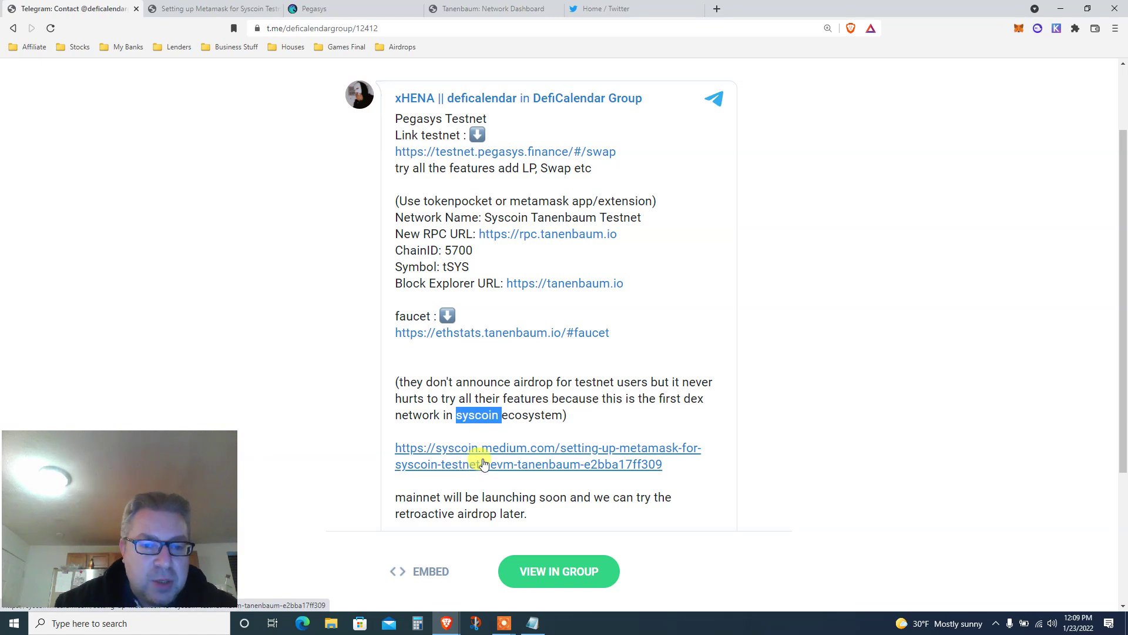
double_click(466, 498)
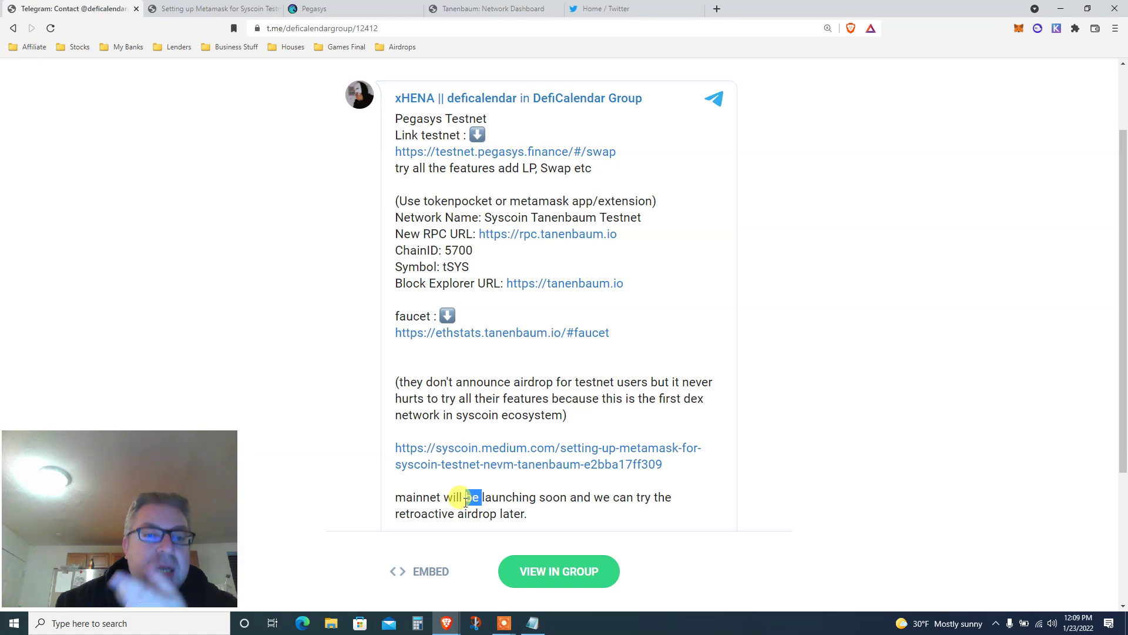
triple_click(466, 499)
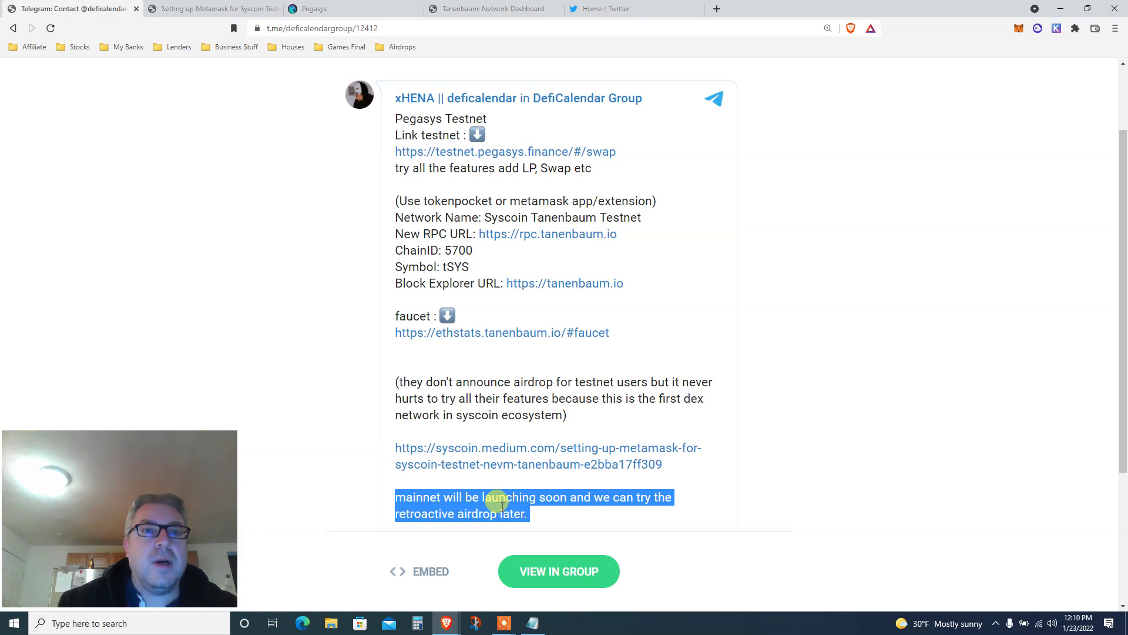
click(367, 7)
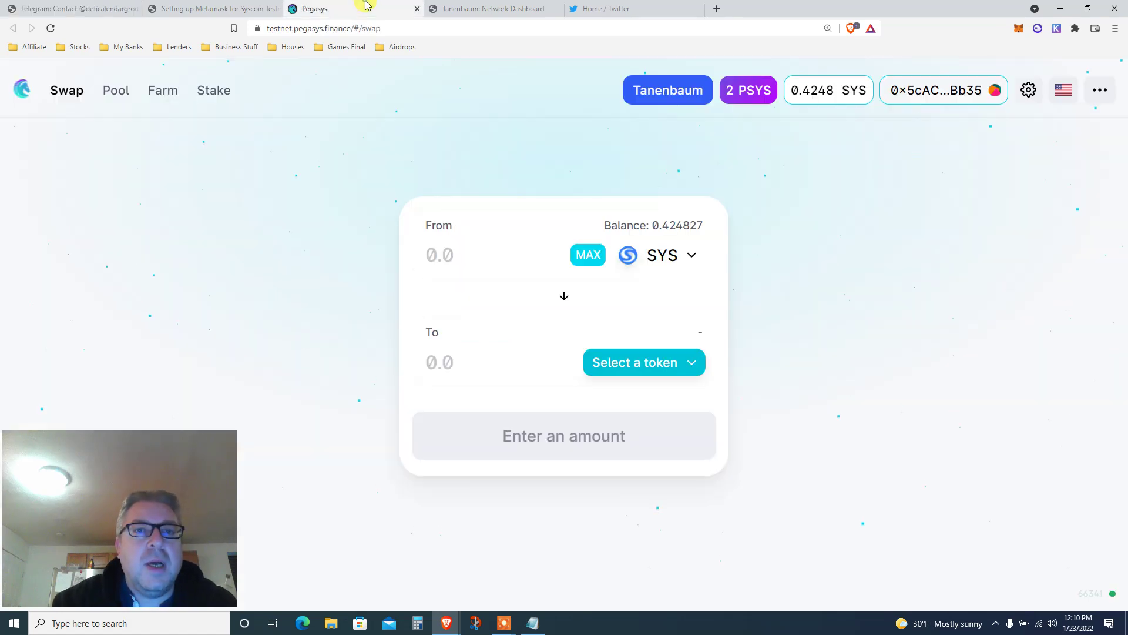
Bring up the Medium article 'Setting up Metamask for Syscoin Testnet' and highlight its title
click(476, 7)
click(211, 8)
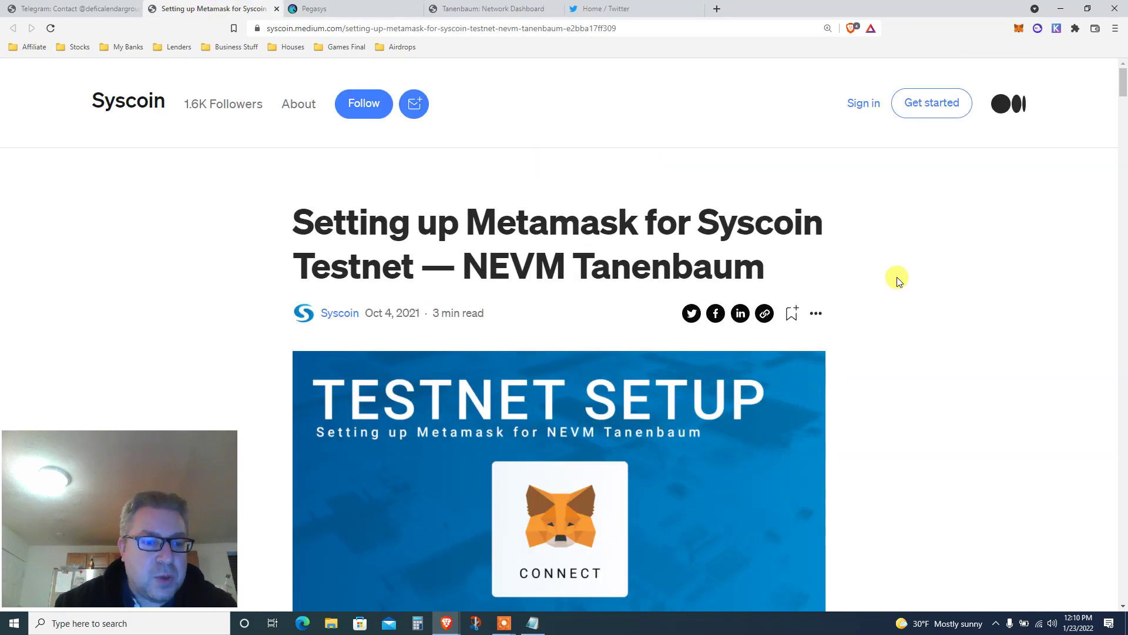
triple_click(736, 235)
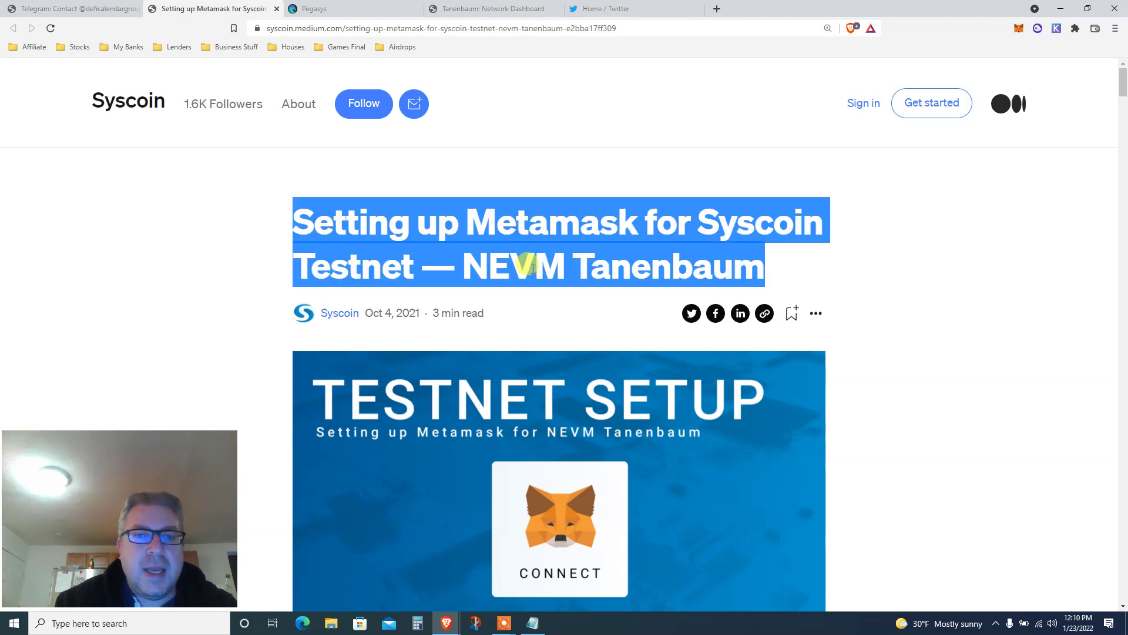
Scroll to the Chainlist setup section and view the enlarged Syscoin search-results screenshot
scroll(958, 267, down, 3)
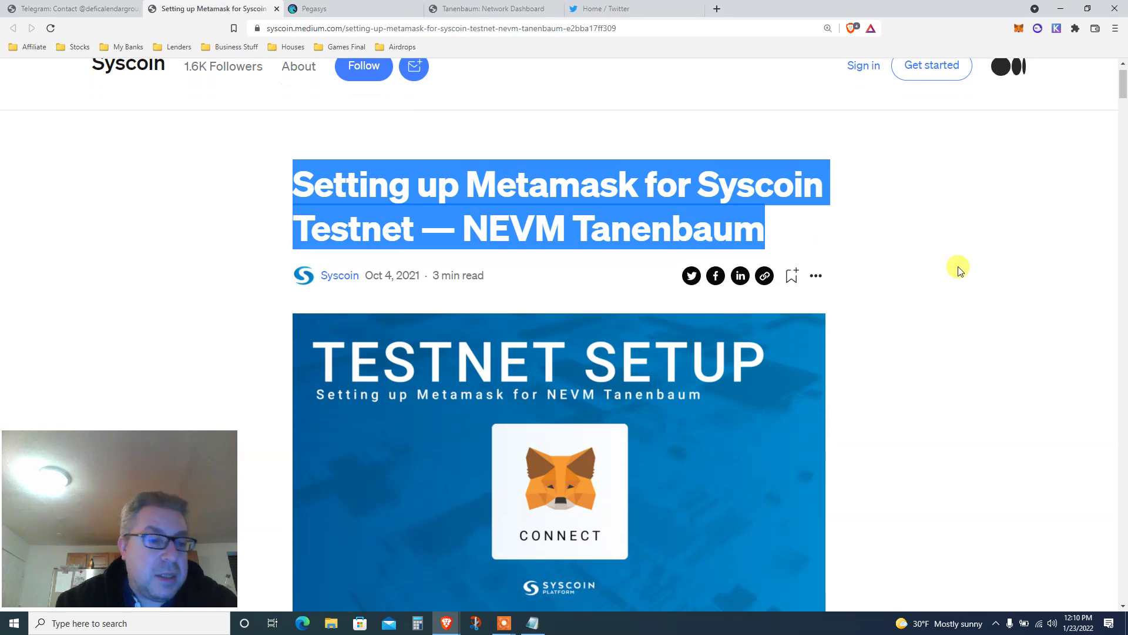
scroll(958, 268, down, 3)
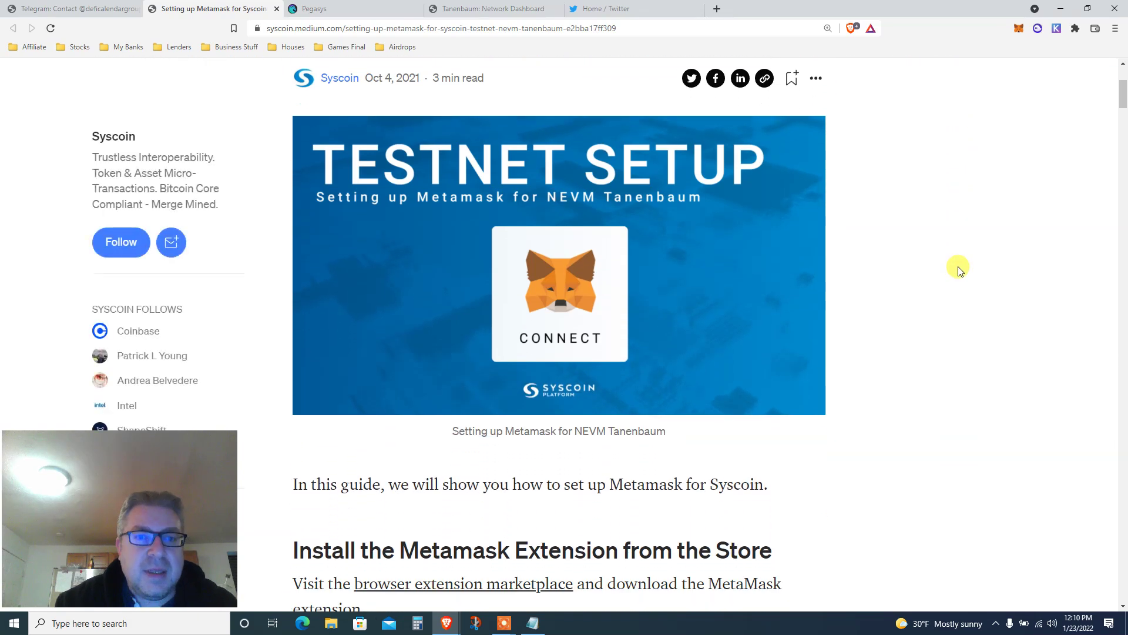
scroll(958, 267, down, 12)
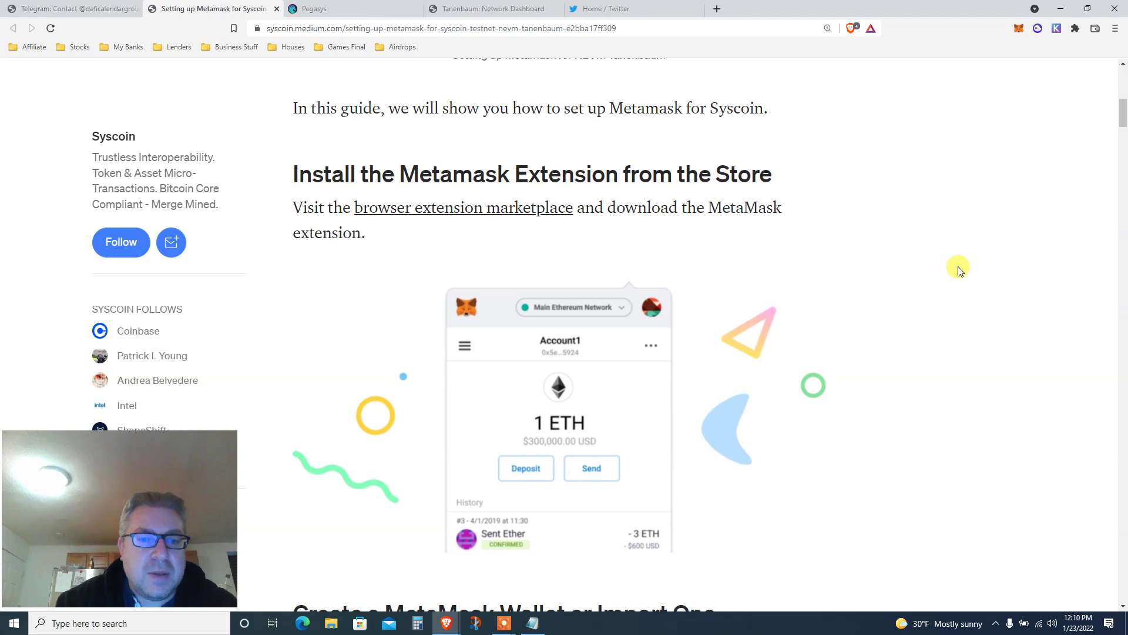
scroll(958, 267, down, 10)
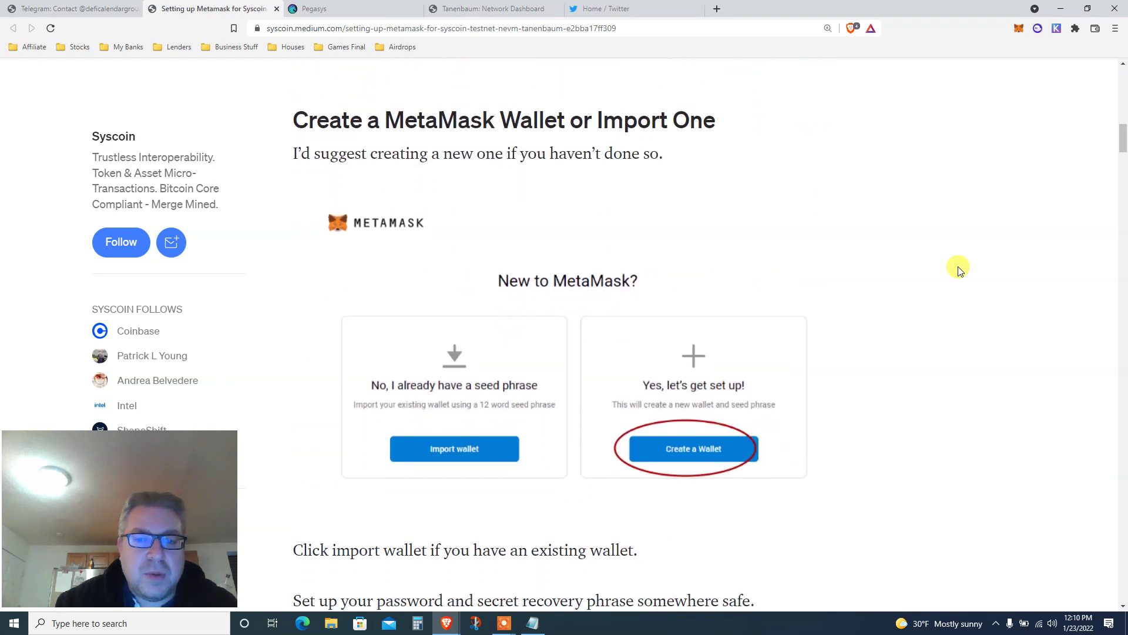
scroll(958, 267, down, 2)
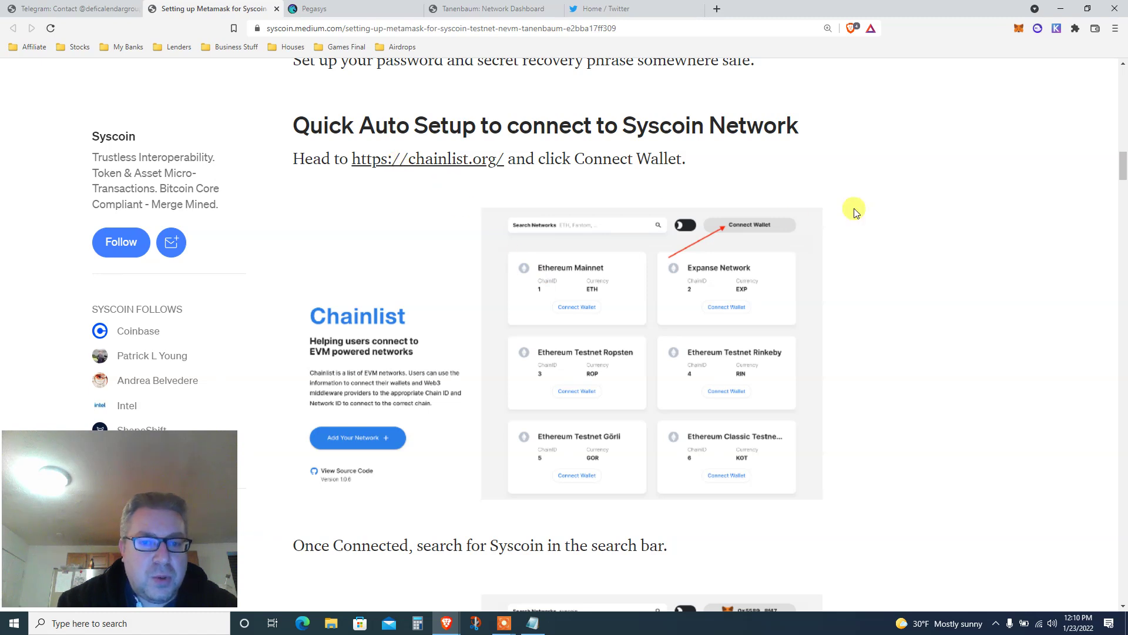
scroll(855, 212, down, 1)
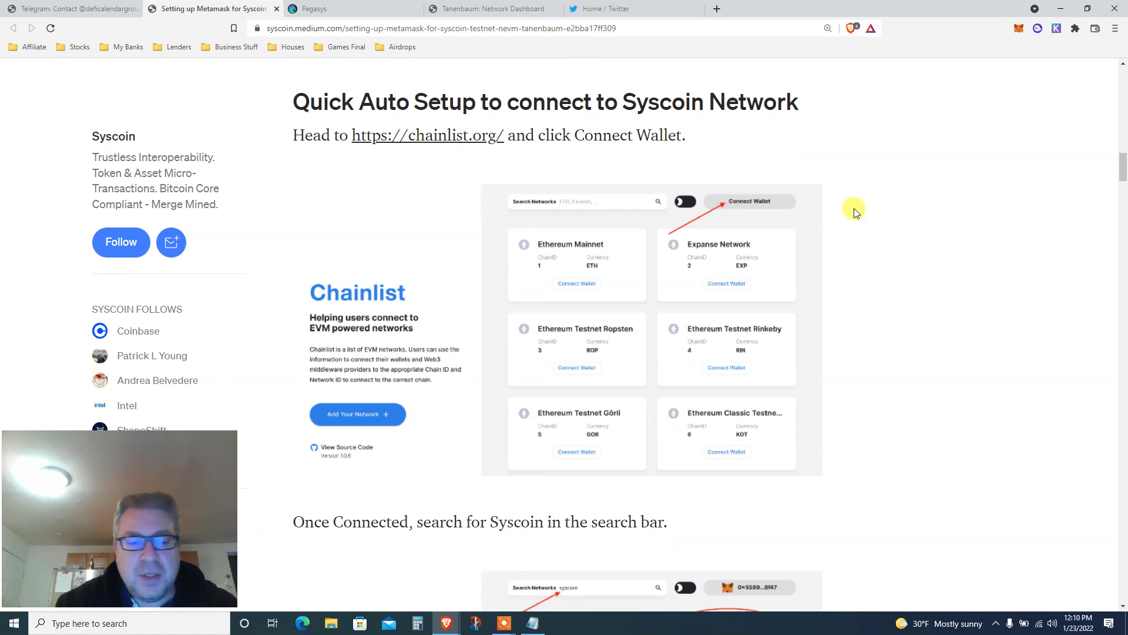
scroll(855, 211, down, 5)
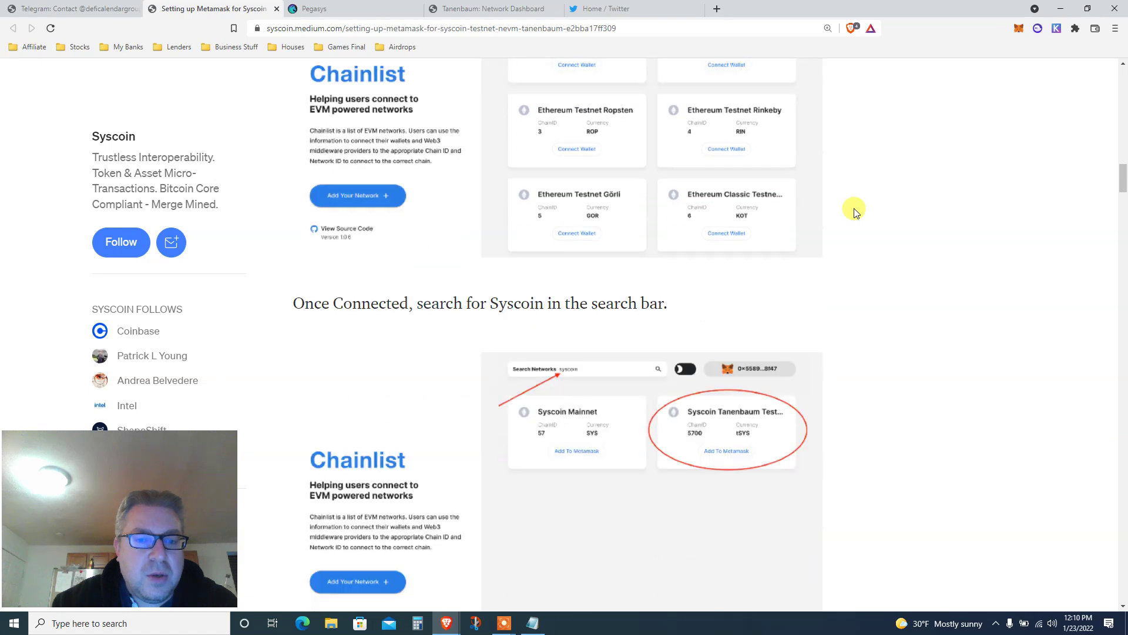
scroll(855, 212, down, 1)
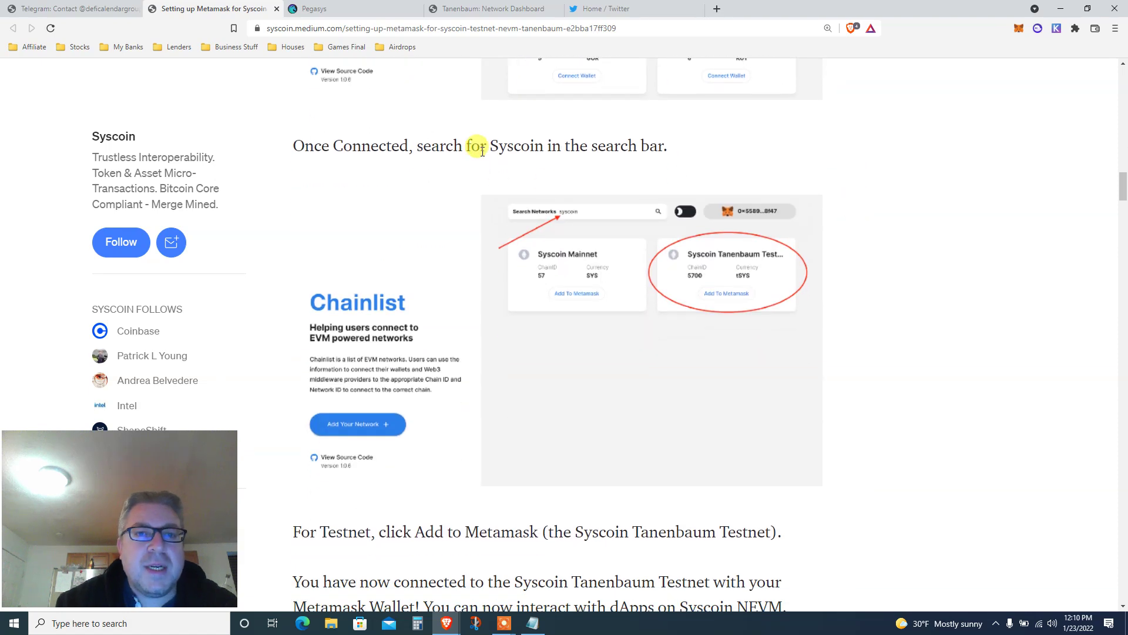
drag(491, 147, 561, 146)
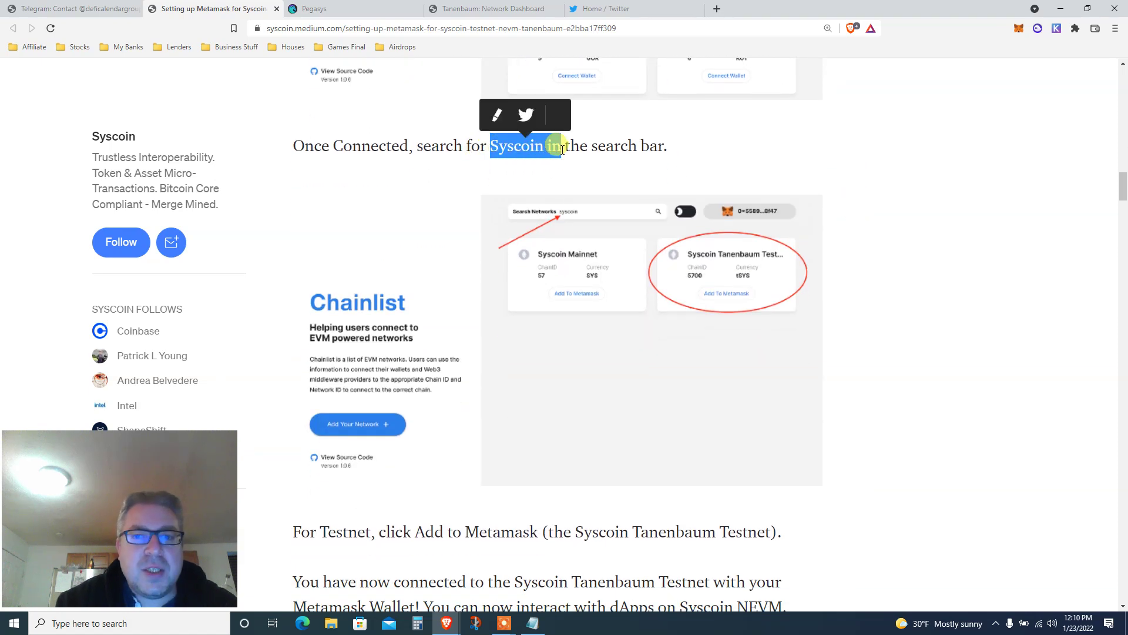
click(698, 260)
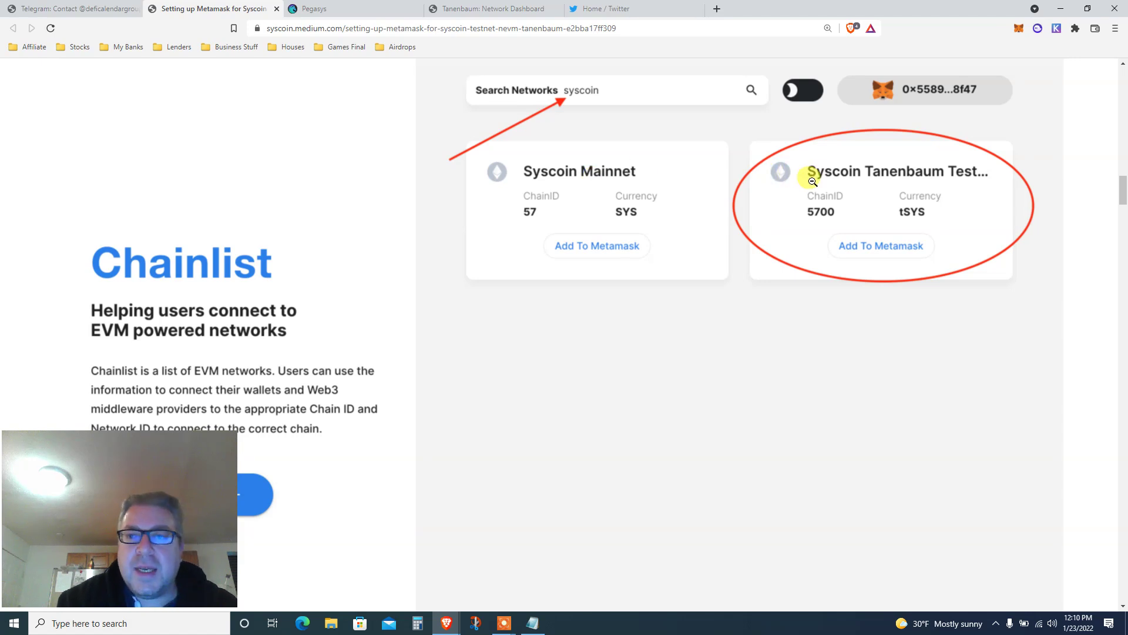
click(882, 192)
Highlight the lines about adding the testnet to Metamask and confirming the connection
scroll(739, 206, down, 6)
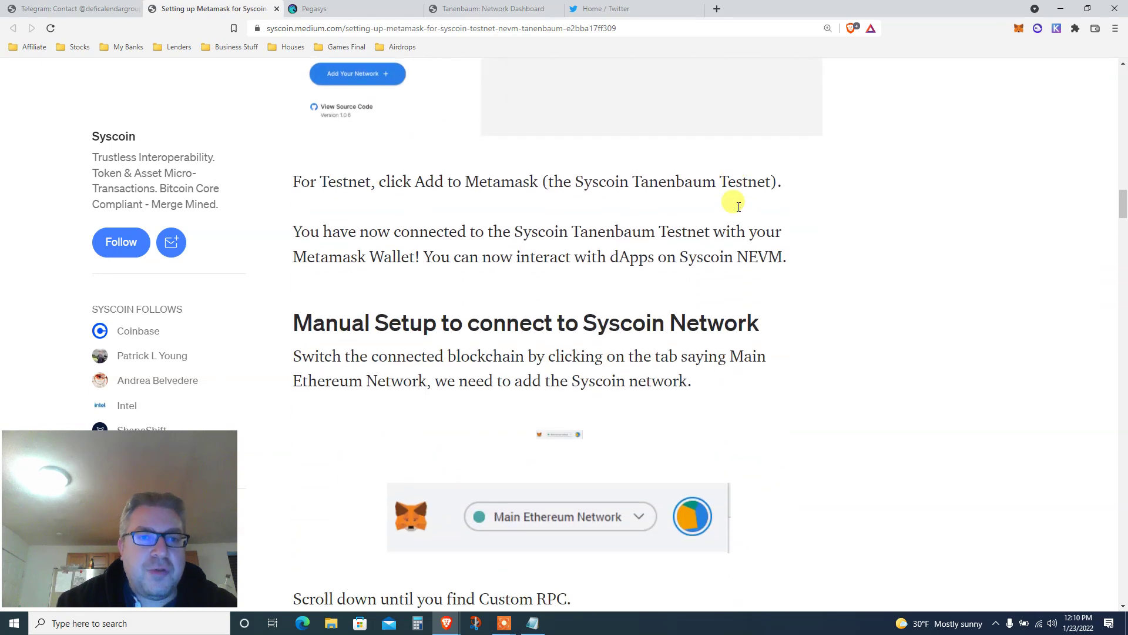
triple_click(503, 156)
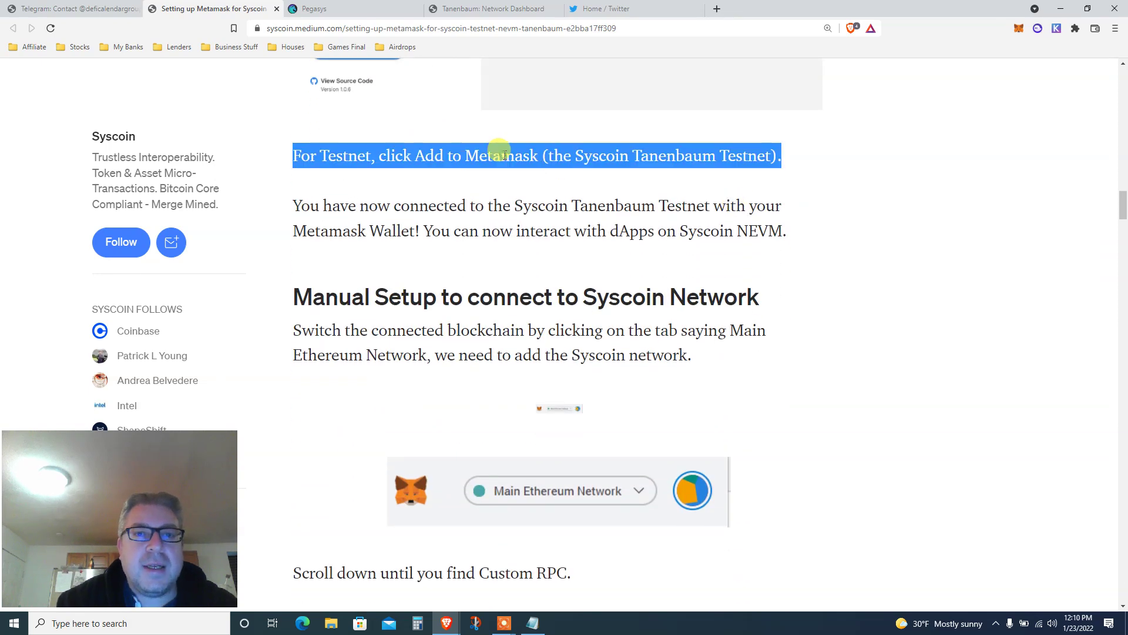
double_click(459, 220)
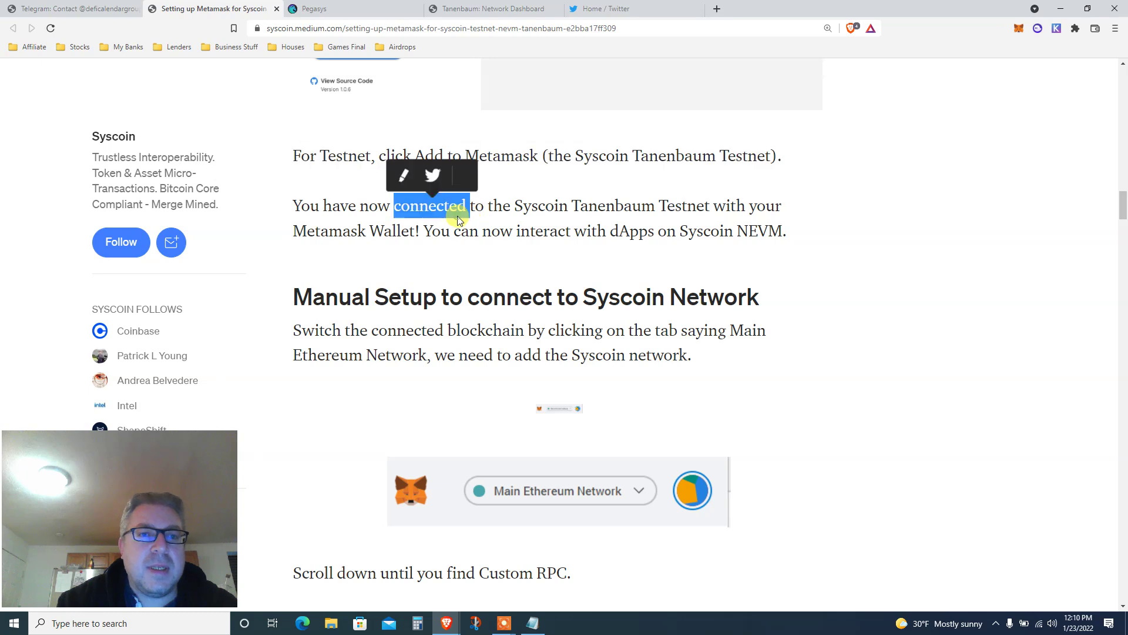
triple_click(549, 210)
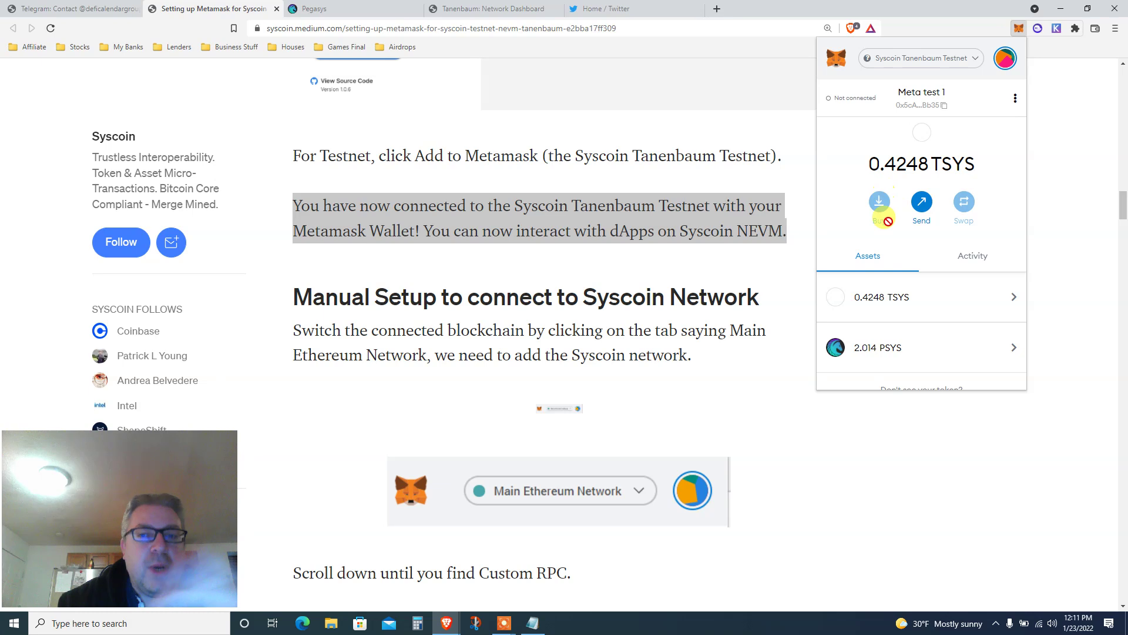
Close MetaMask, scroll to the tSYS faucet line, and highlight 'tSYS' and 'testnet'
click(788, 449)
scroll(833, 451, down, 2)
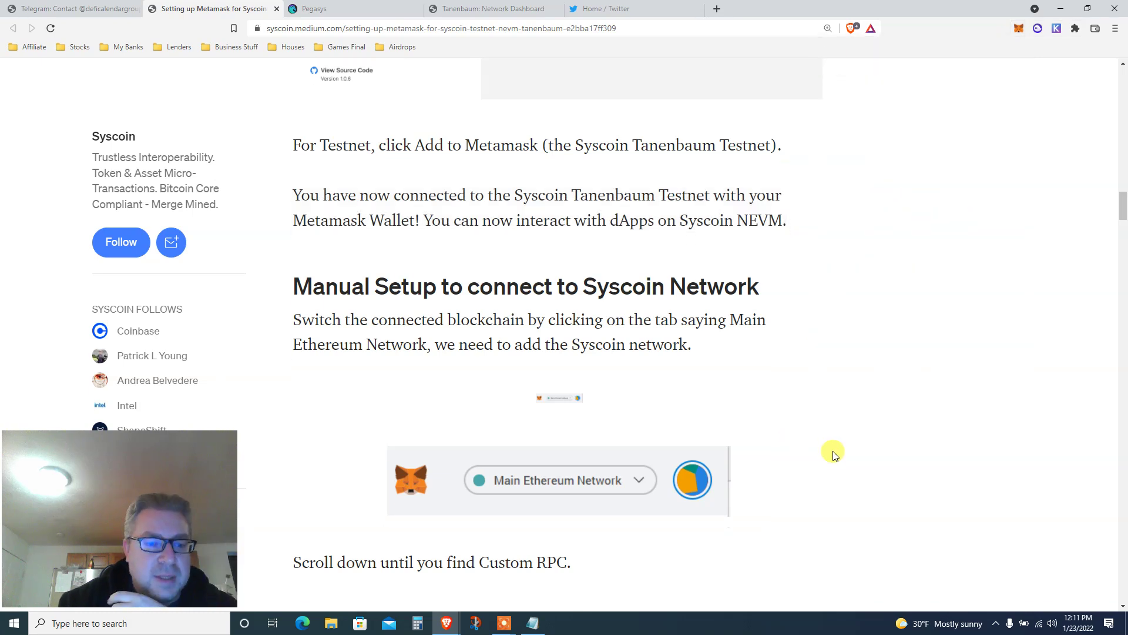
scroll(833, 454, down, 7)
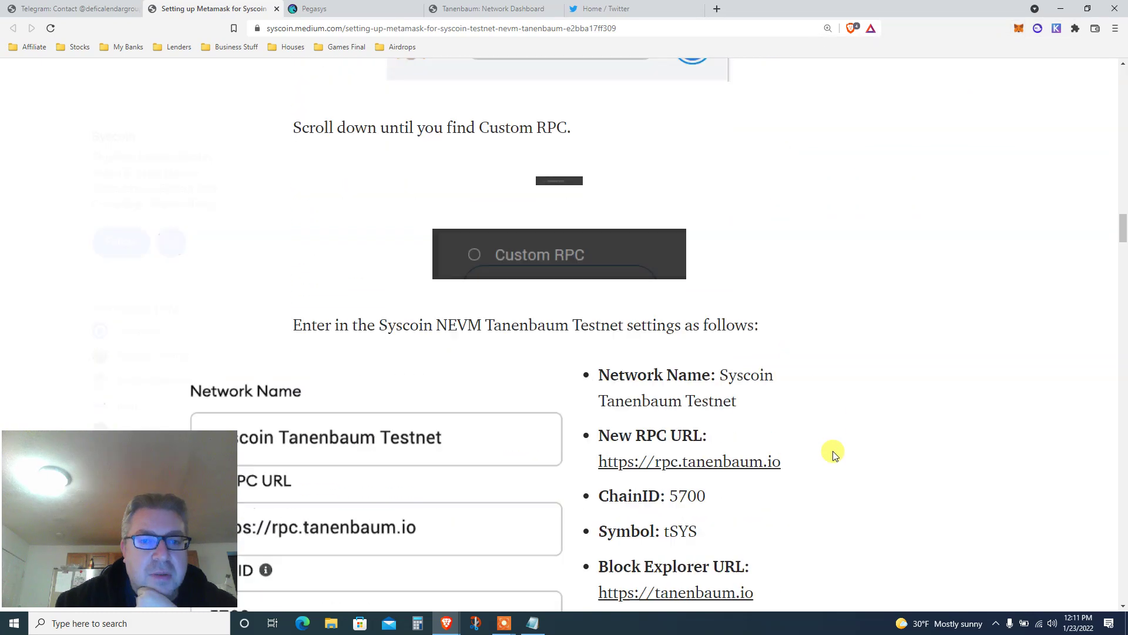
scroll(835, 454, down, 4)
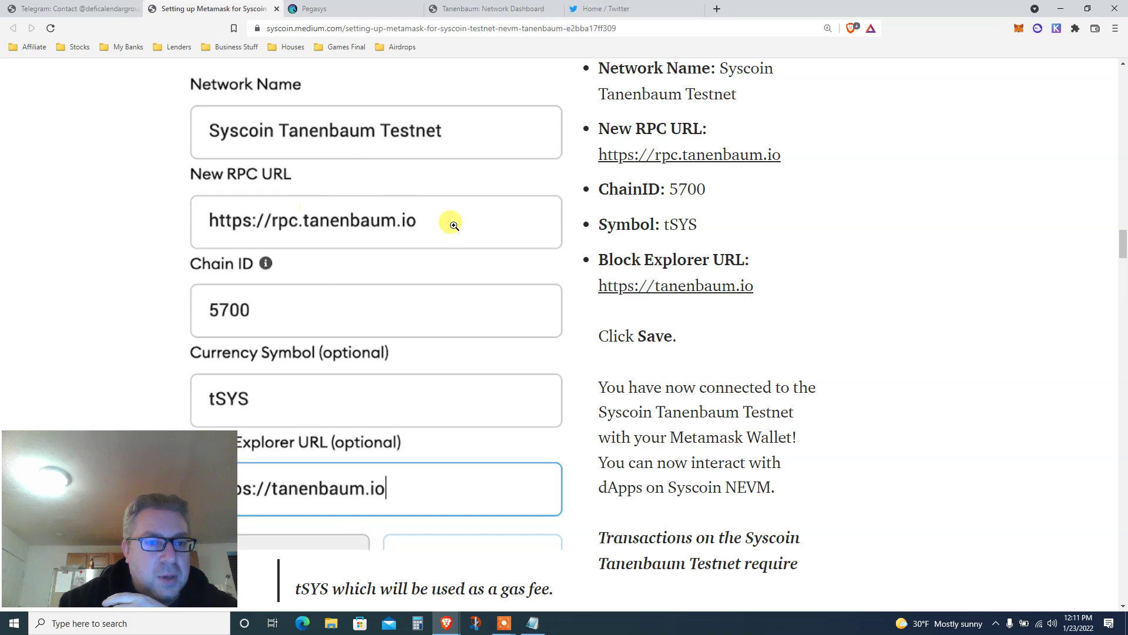
scroll(531, 256, down, 7)
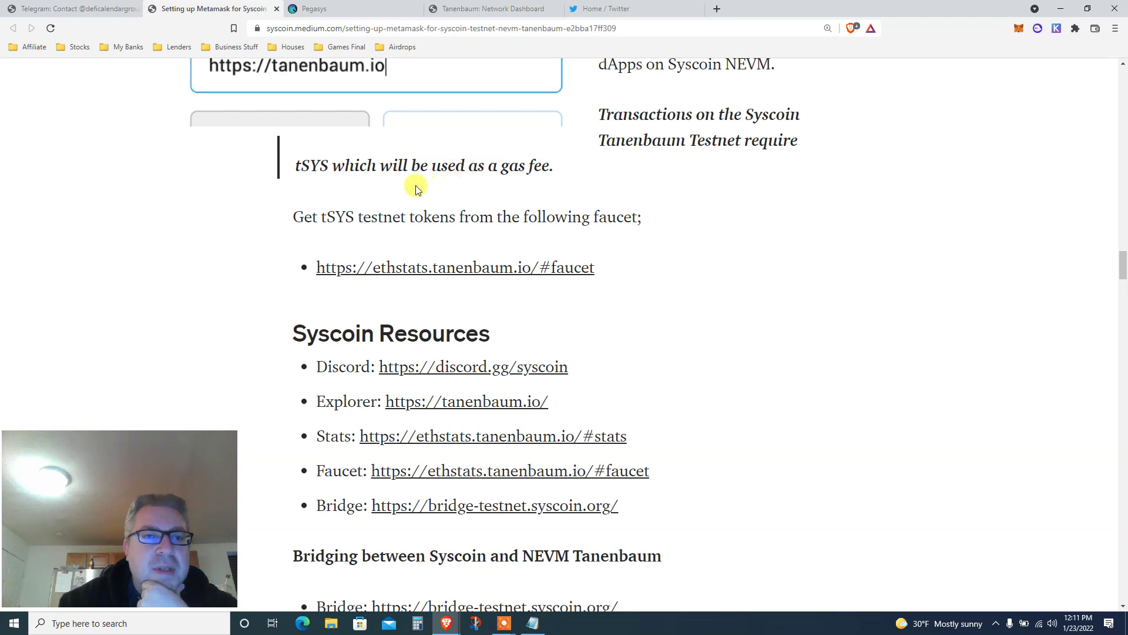
double_click(329, 215)
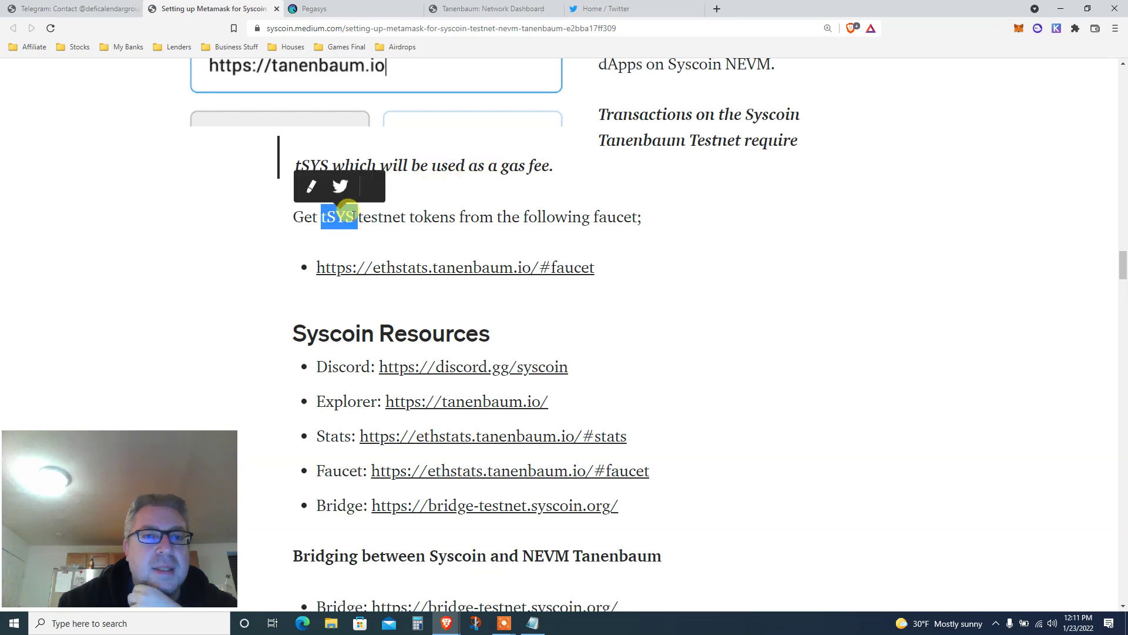
double_click(384, 215)
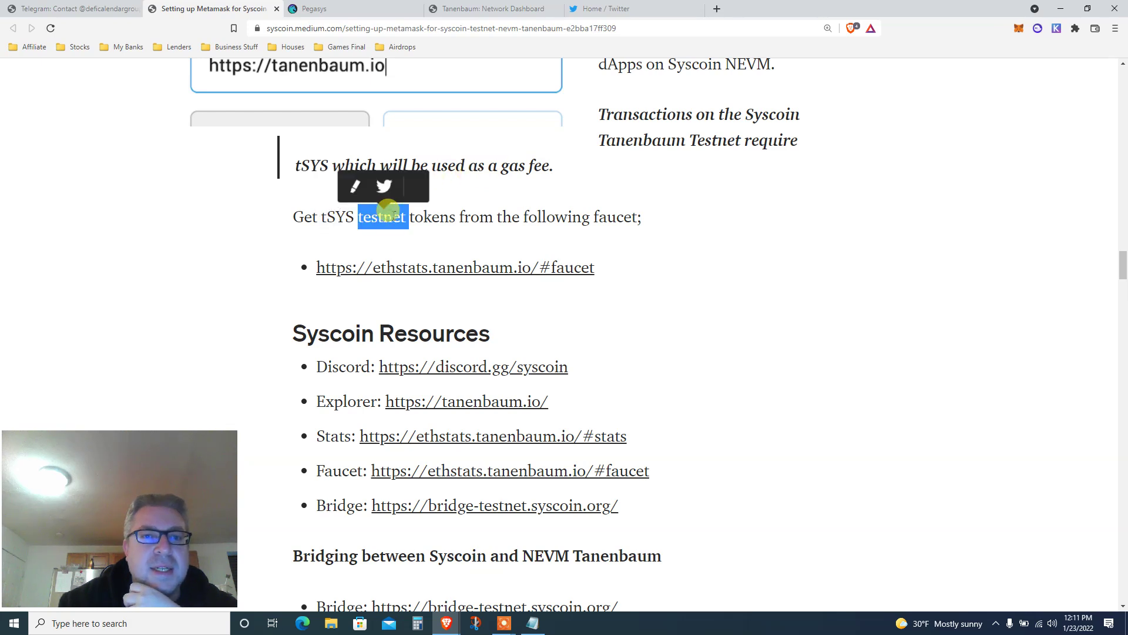
Open the ethstats faucet link in a new tab and return to the Medium article
click(441, 265)
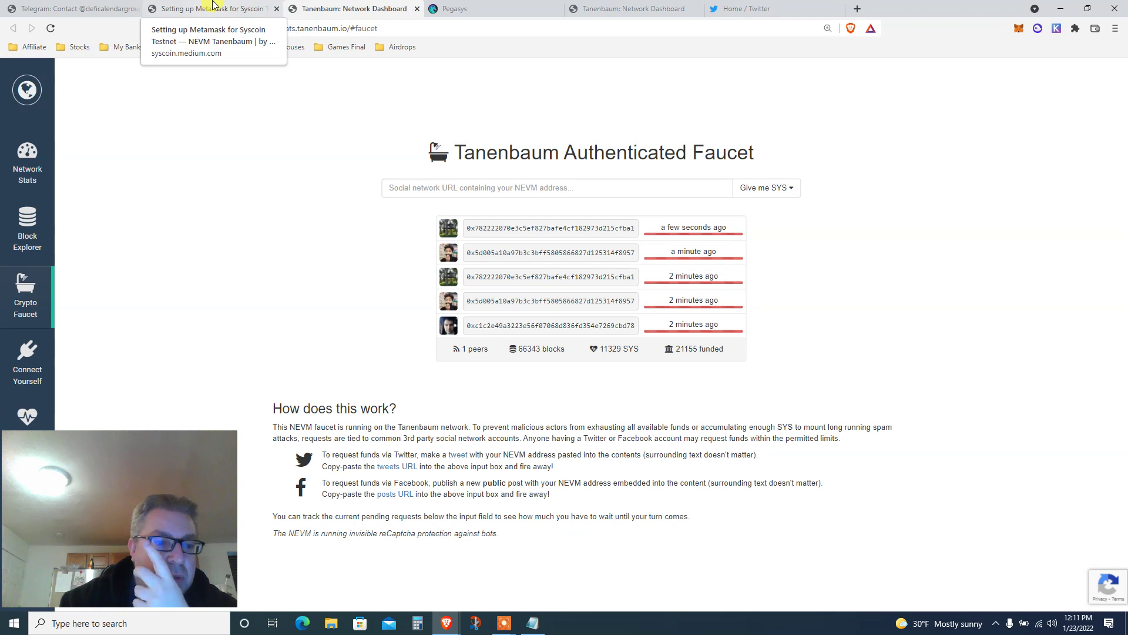
click(213, 6)
click(766, 338)
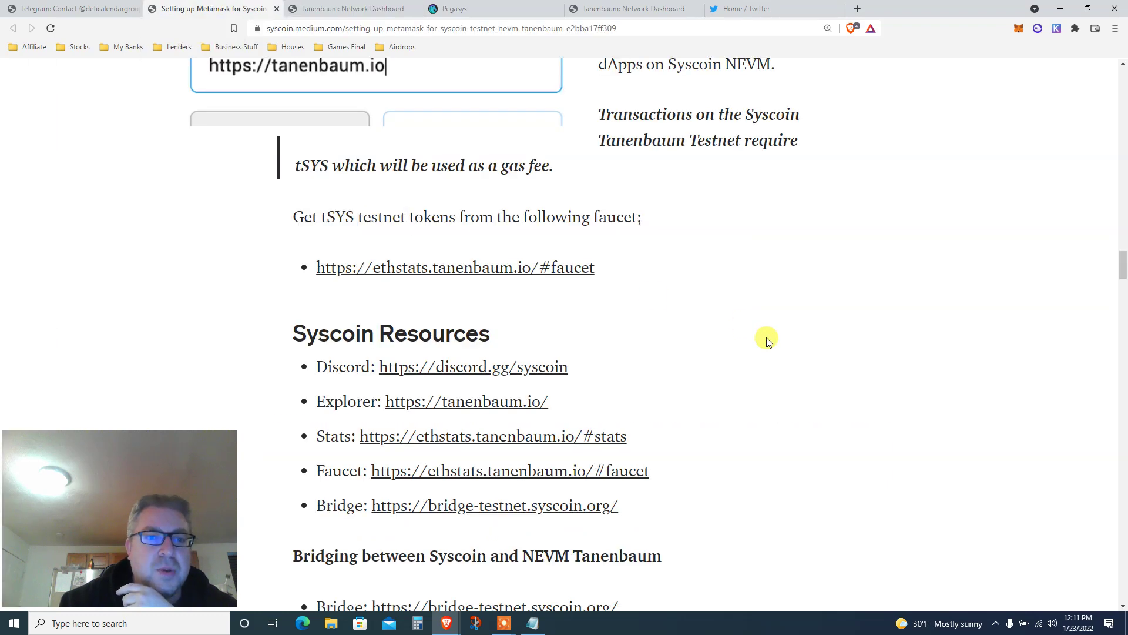
Scroll to the Tanenbaum bridging heading and open the bridge-testnet.syscoin.org link
scroll(767, 340, down, 2)
scroll(768, 339, down, 2)
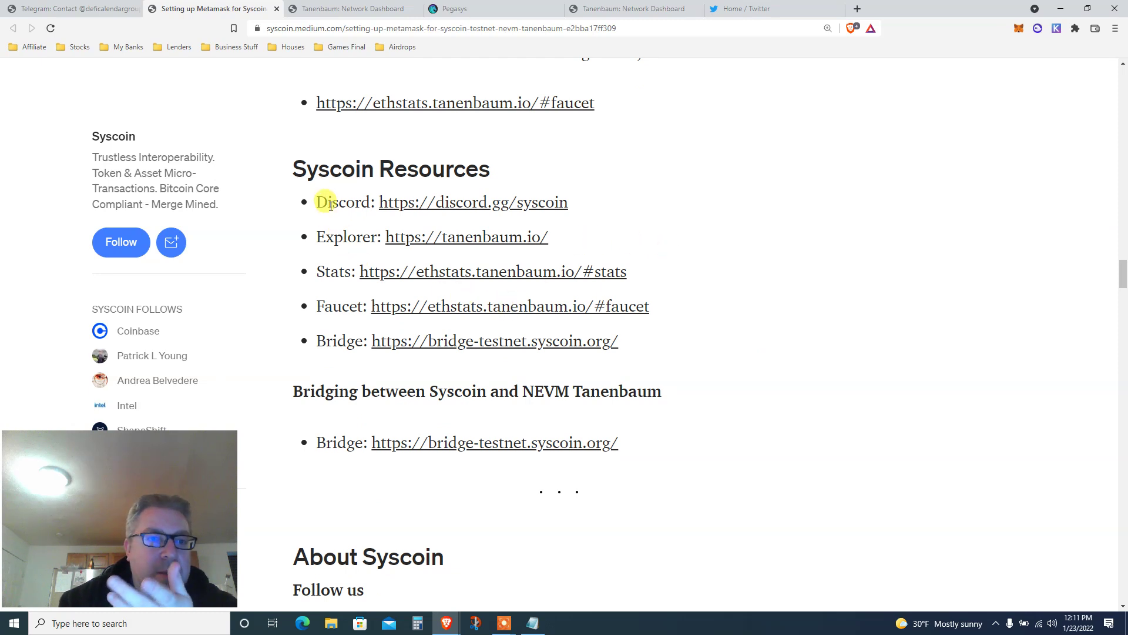
scroll(716, 275, down, 2)
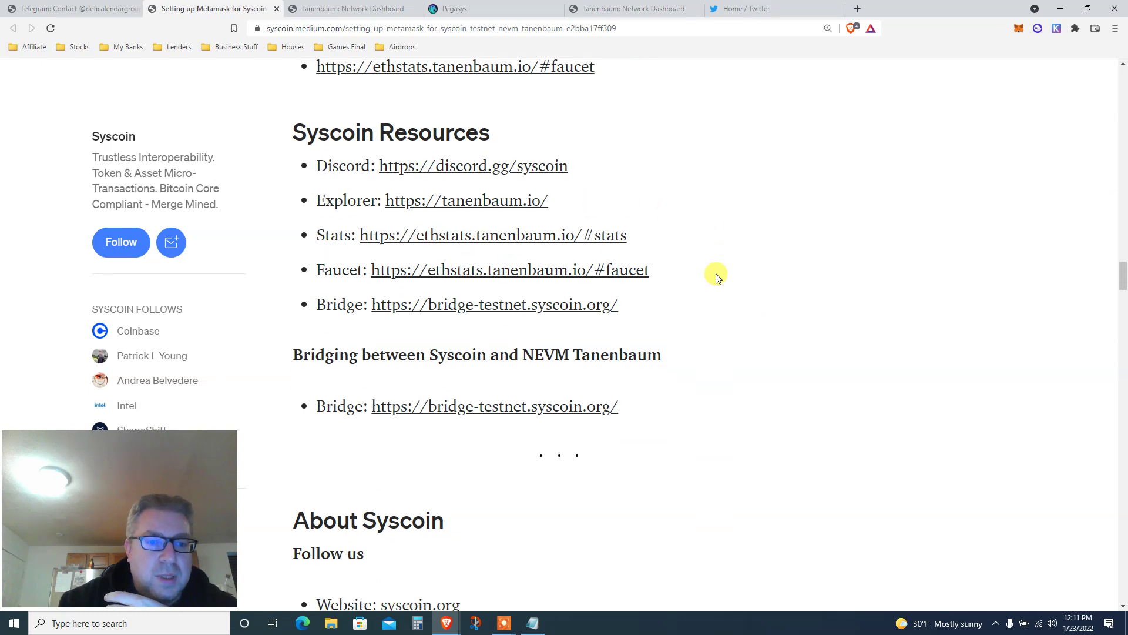
scroll(716, 275, down, 3)
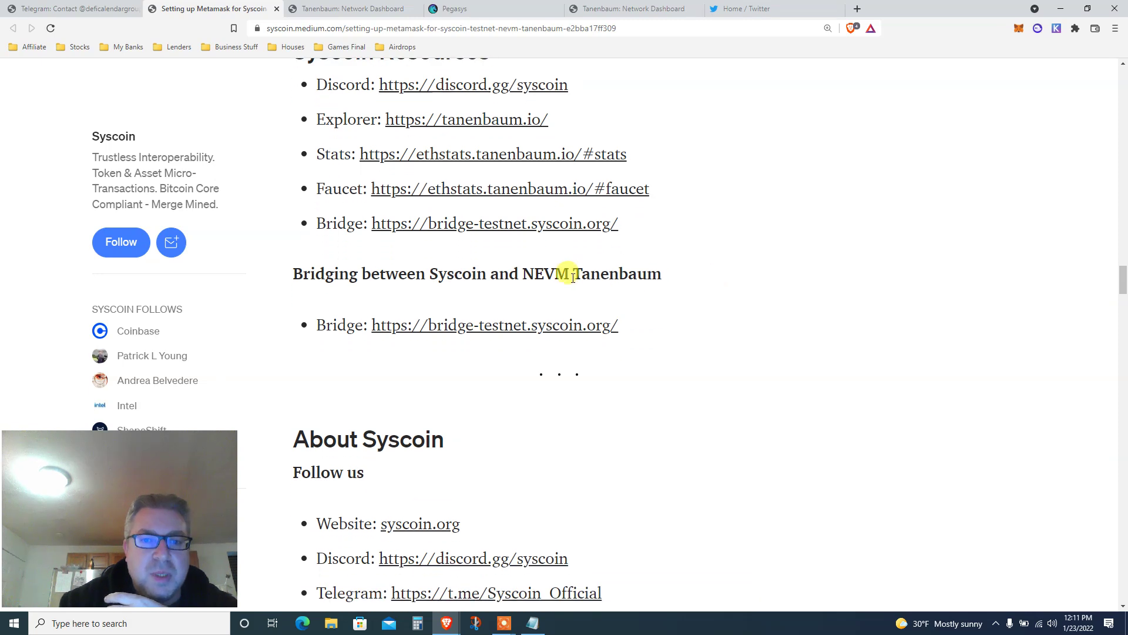
triple_click(573, 276)
double_click(573, 276)
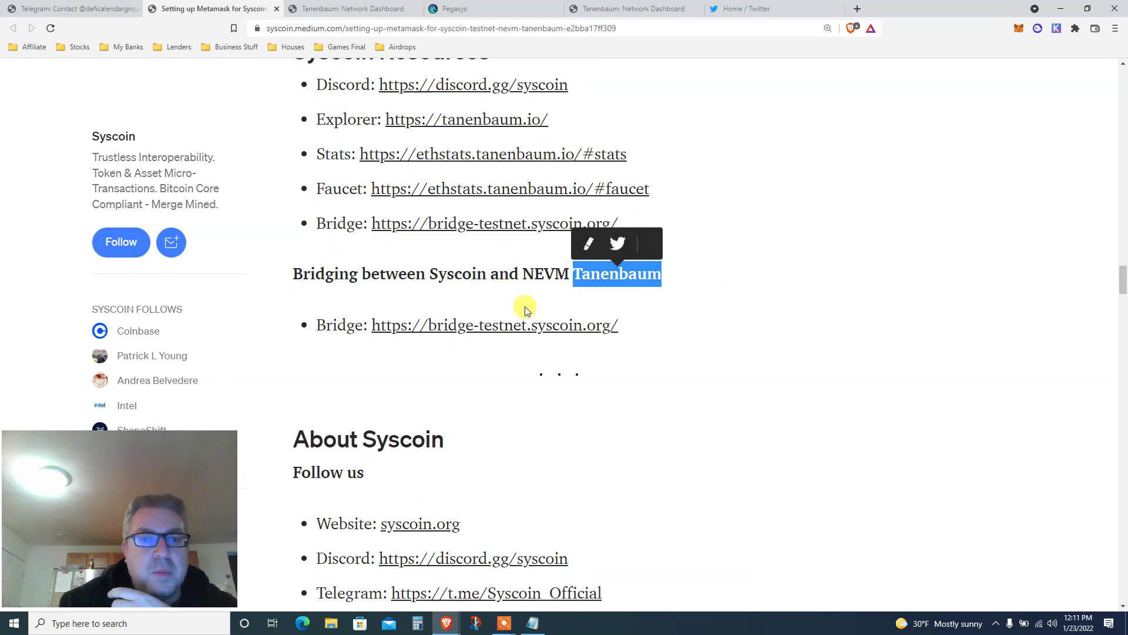
click(487, 326)
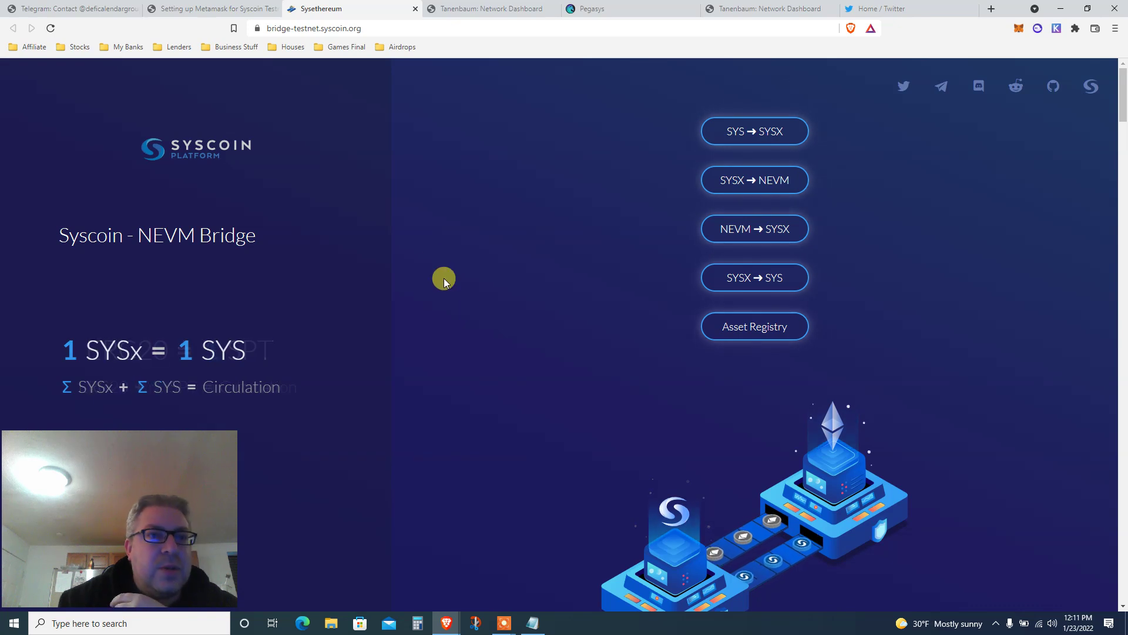
Go through the Tanenbaum dashboard tab to the Pegasys swap page showing 0.424827 SYS
click(465, 7)
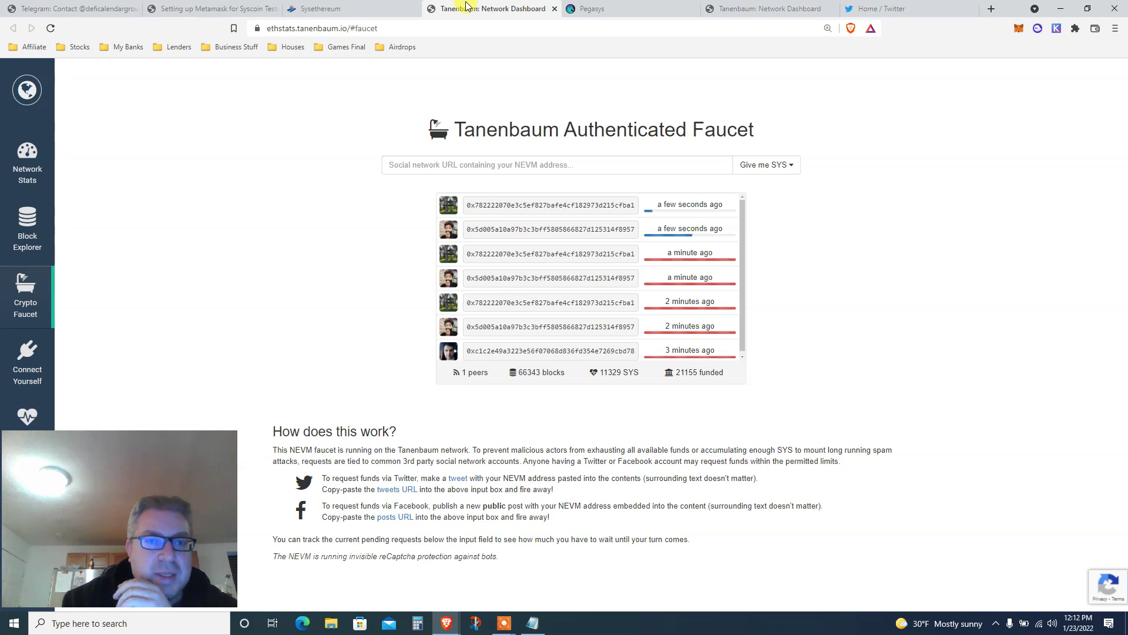
click(636, 6)
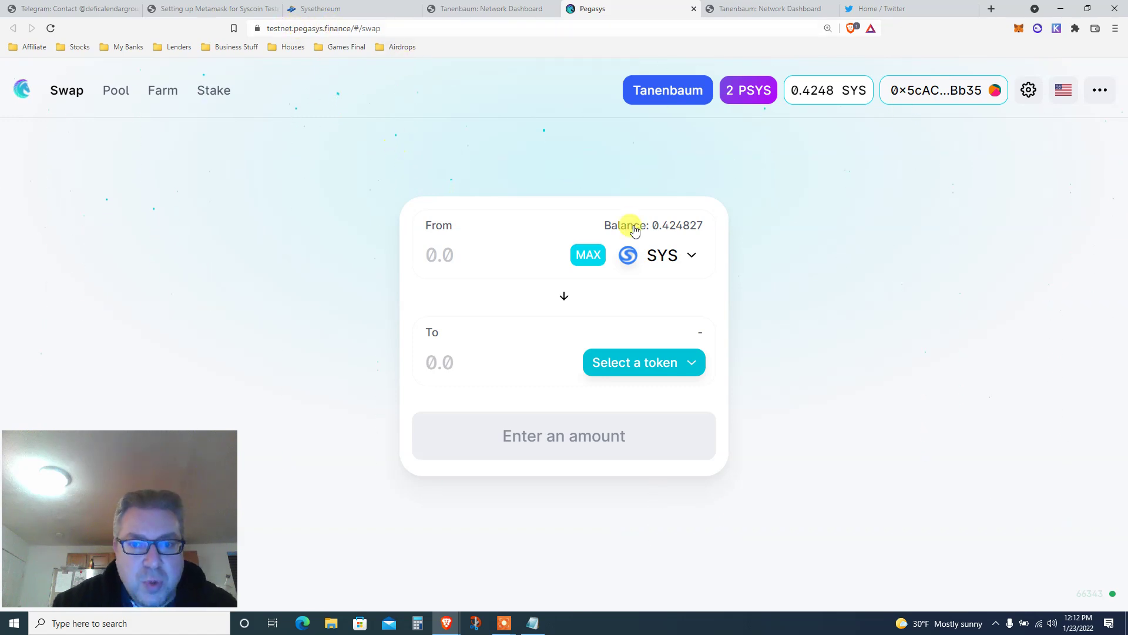
Check the Pegasys token list, then highlight the faucet's tweet-your-NEVM-address instruction
click(652, 254)
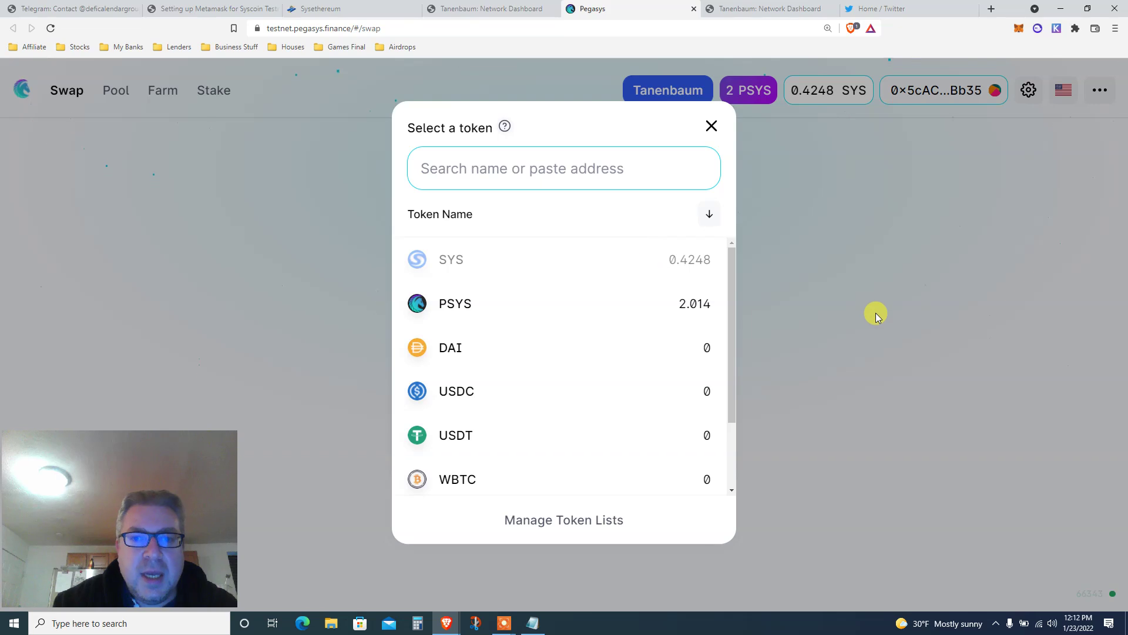
click(954, 299)
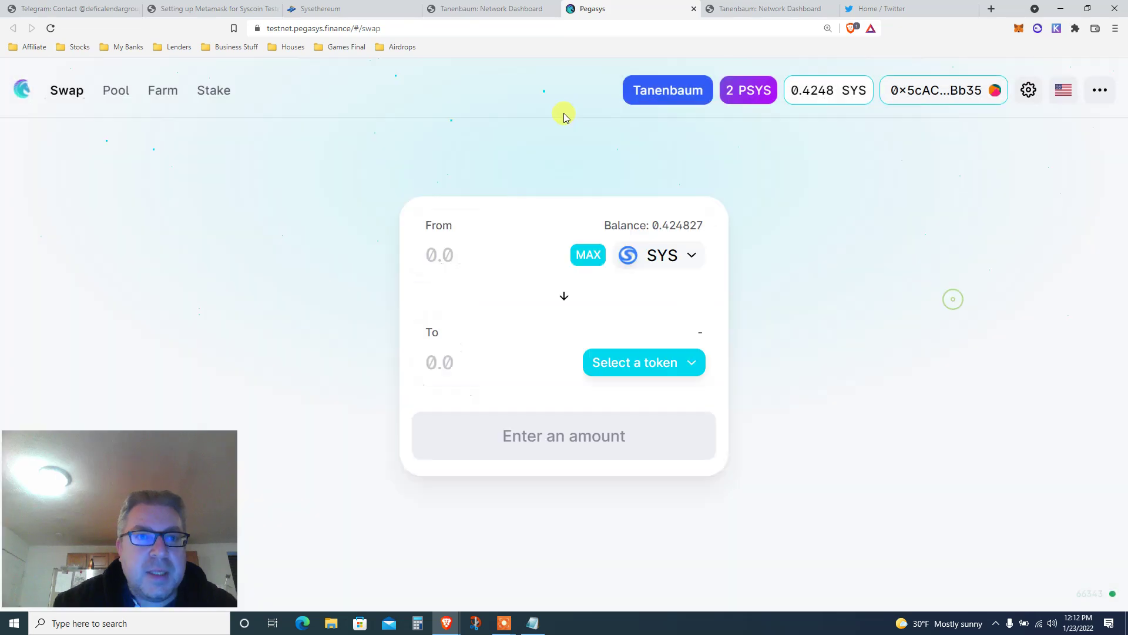
click(471, 7)
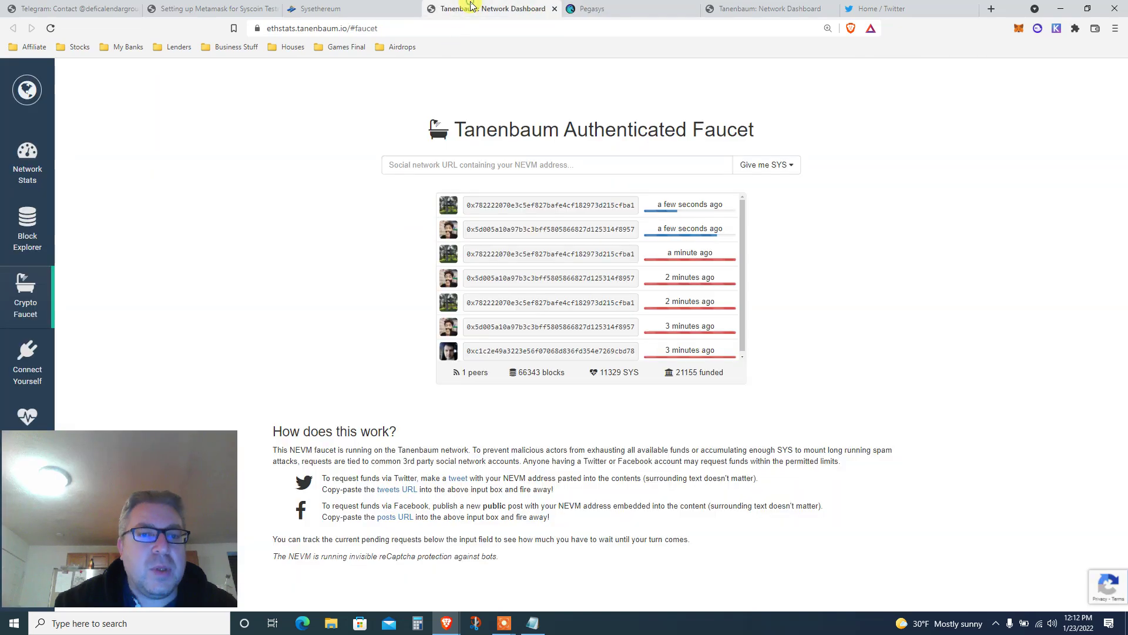
triple_click(338, 482)
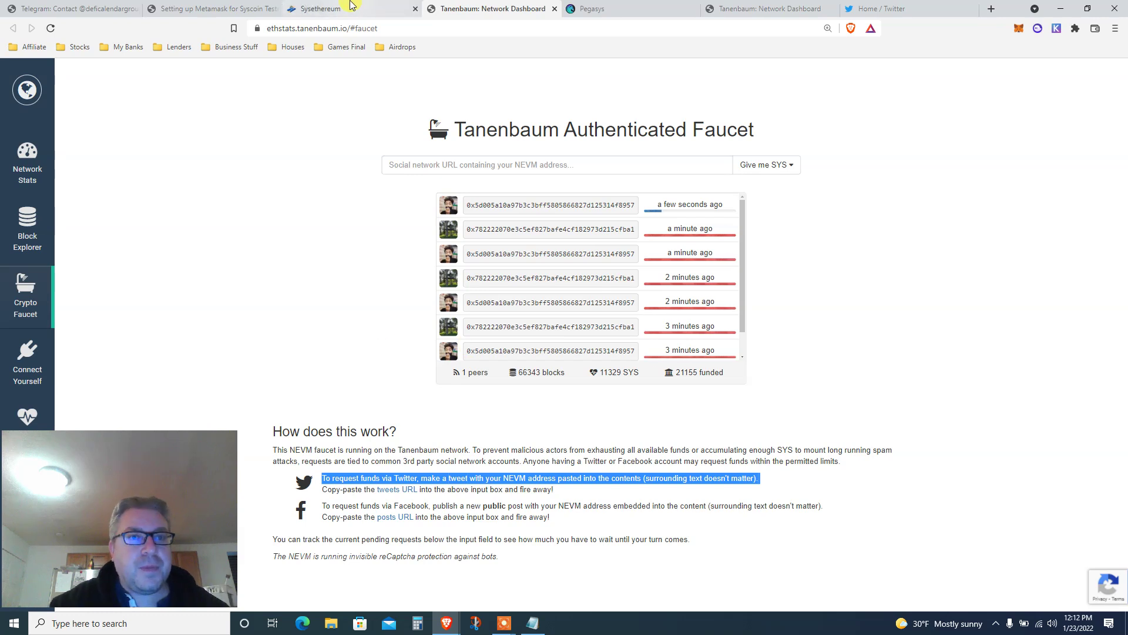
Cycle through the bridge, Medium, Telegram and Pegasys tabs, ending on the second faucet page
click(330, 7)
click(241, 5)
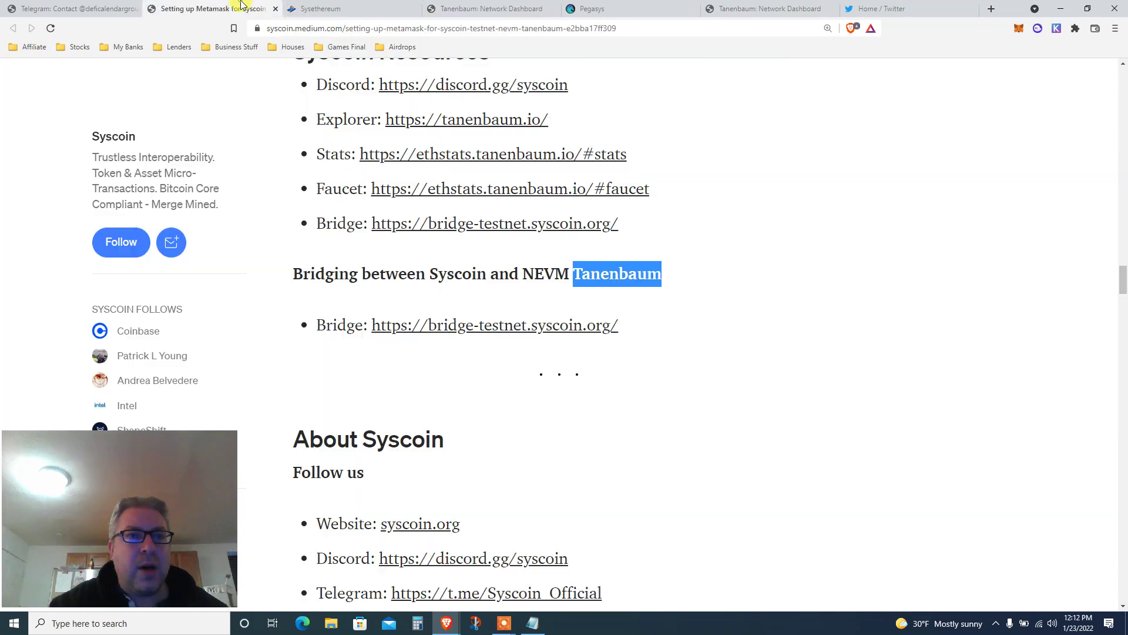
click(71, 8)
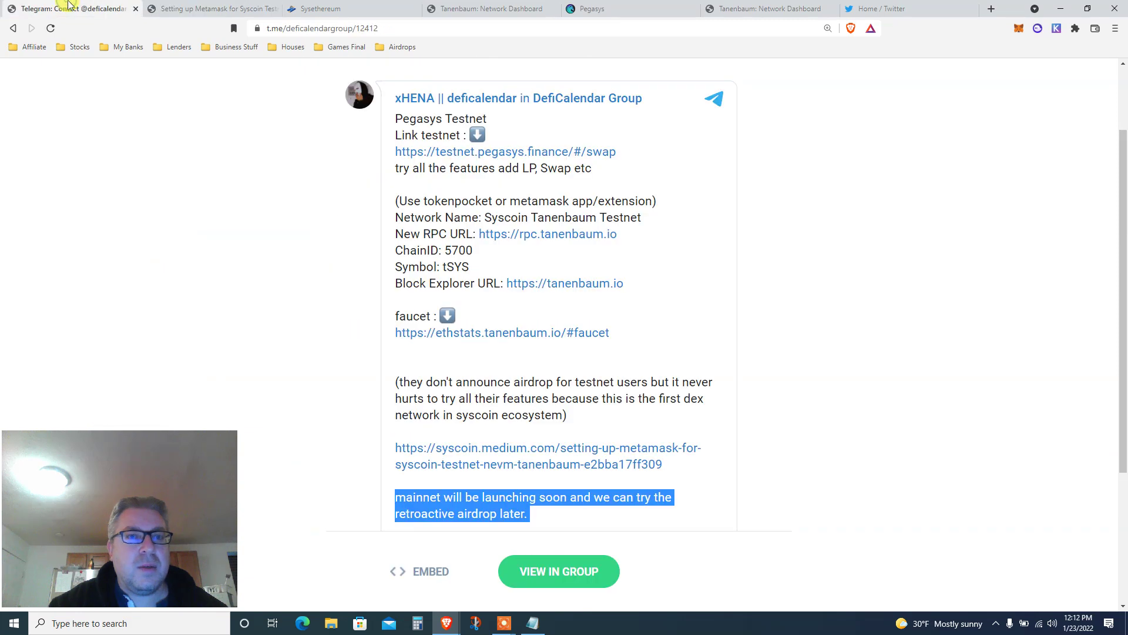
click(502, 7)
click(593, 8)
click(745, 7)
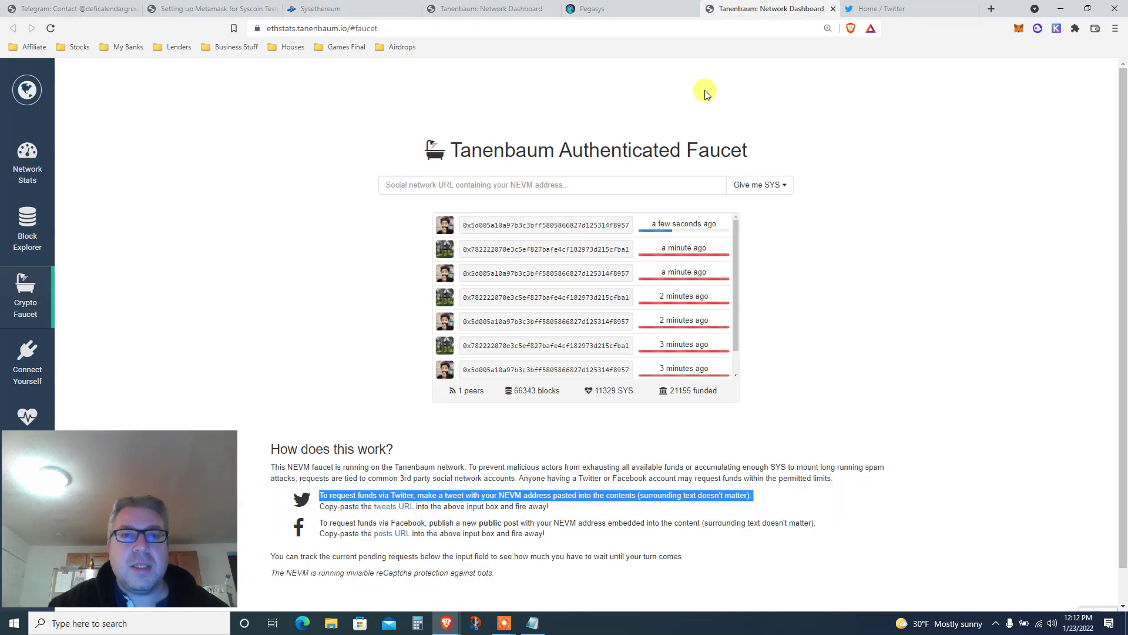
Publish the prefilled #Tanenbaum faucet-request tweet and go back to the faucet page
click(852, 8)
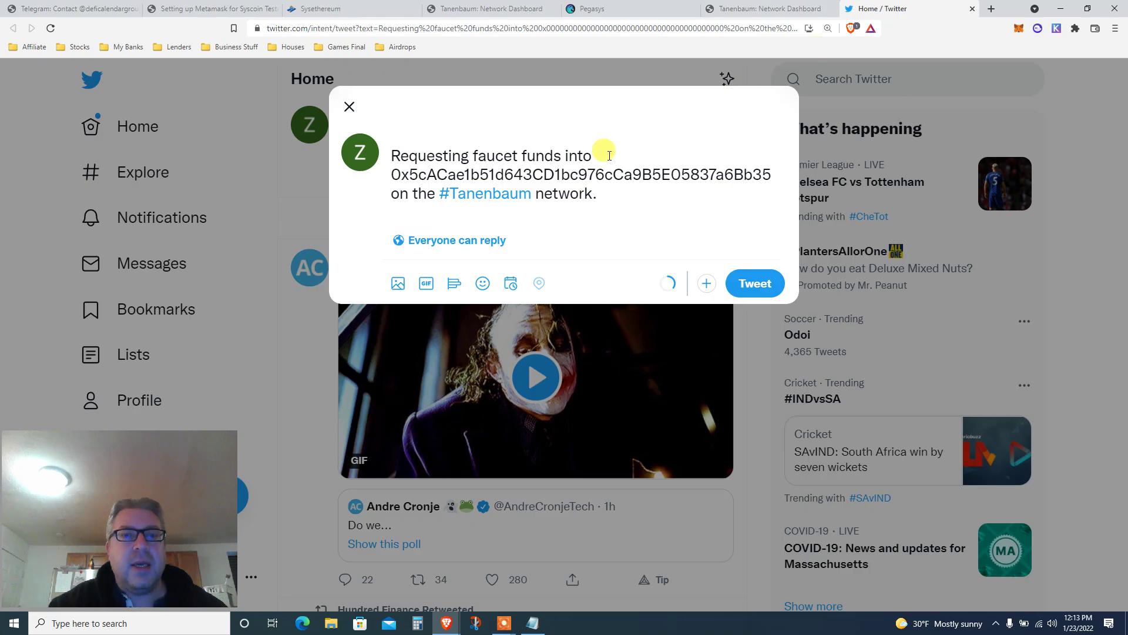
click(741, 8)
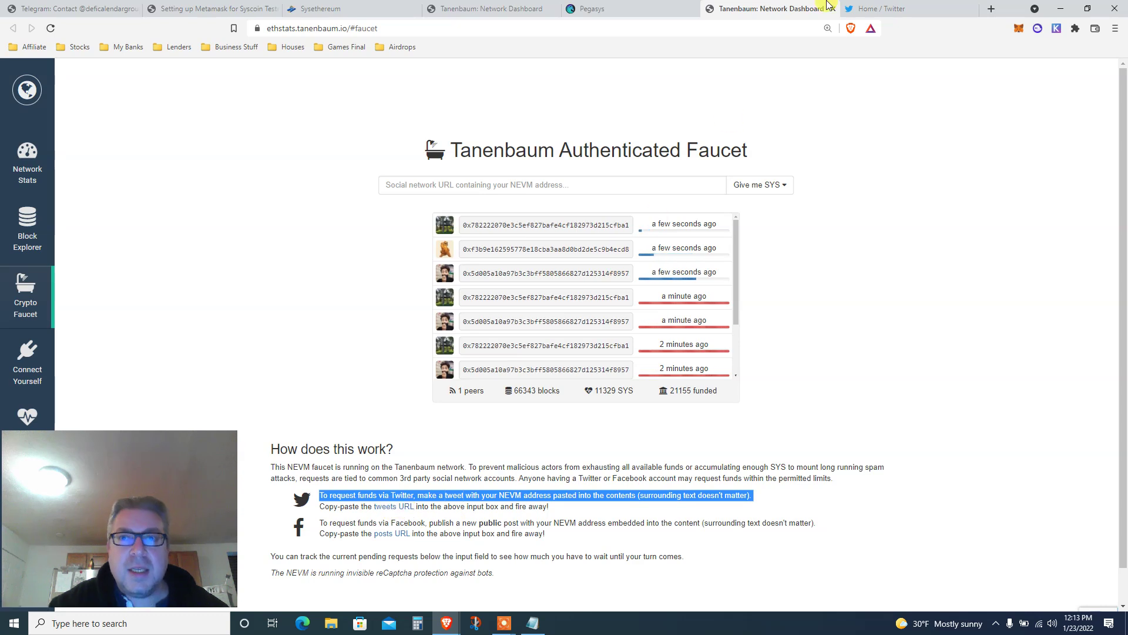
click(886, 9)
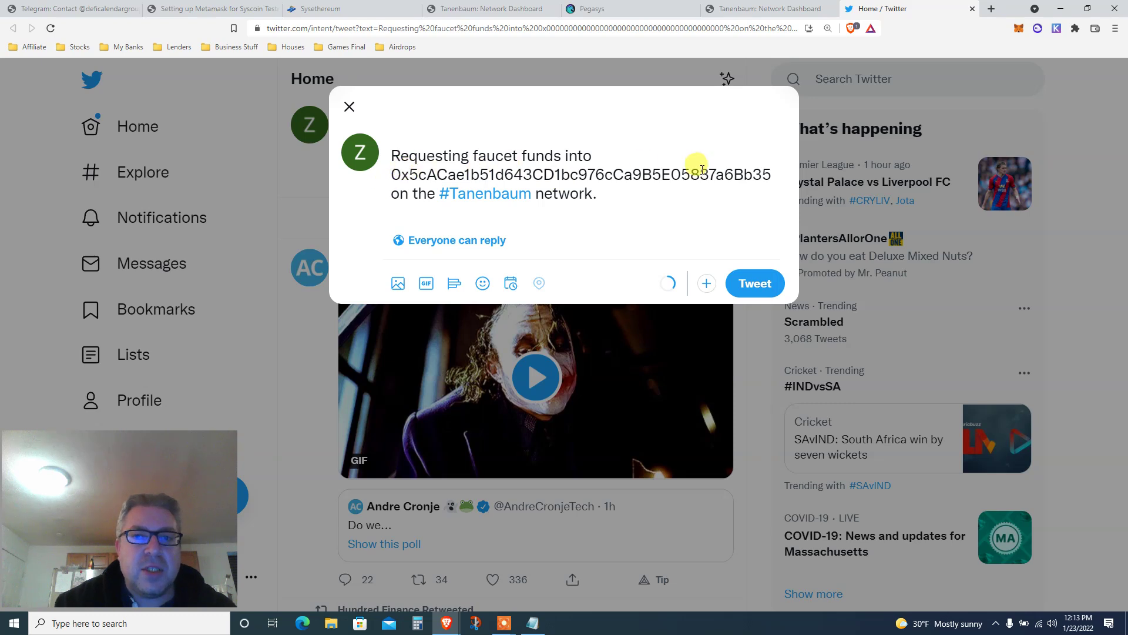
click(752, 284)
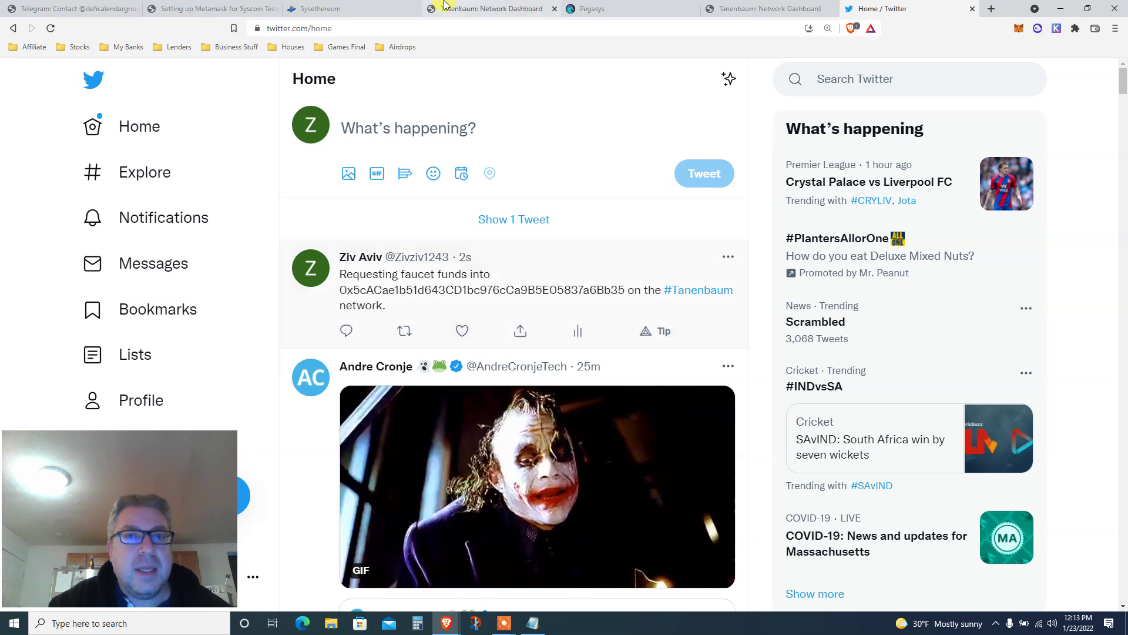
click(770, 8)
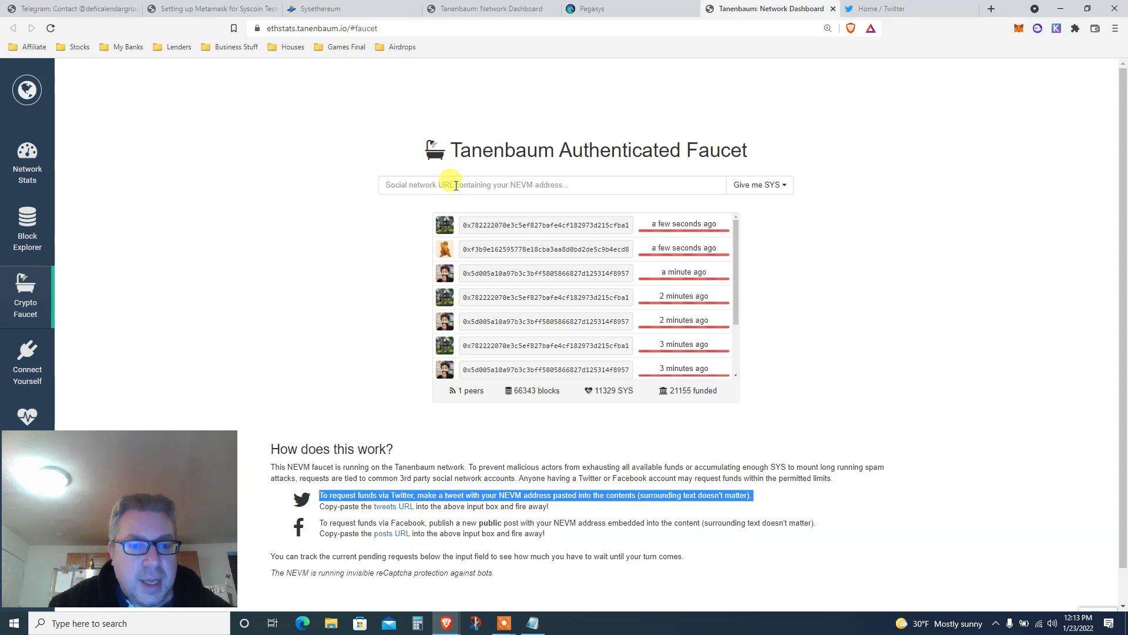
Choose a SYS amount with no tweet URL, getting the 'URL doesn't link to supported services' error
click(445, 506)
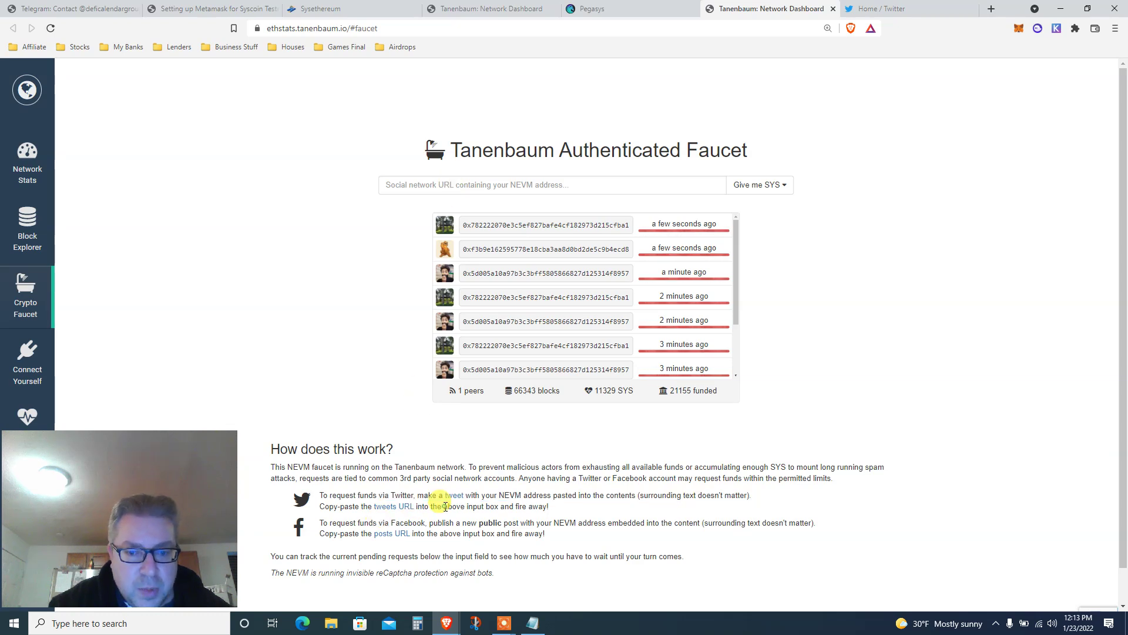
triple_click(531, 496)
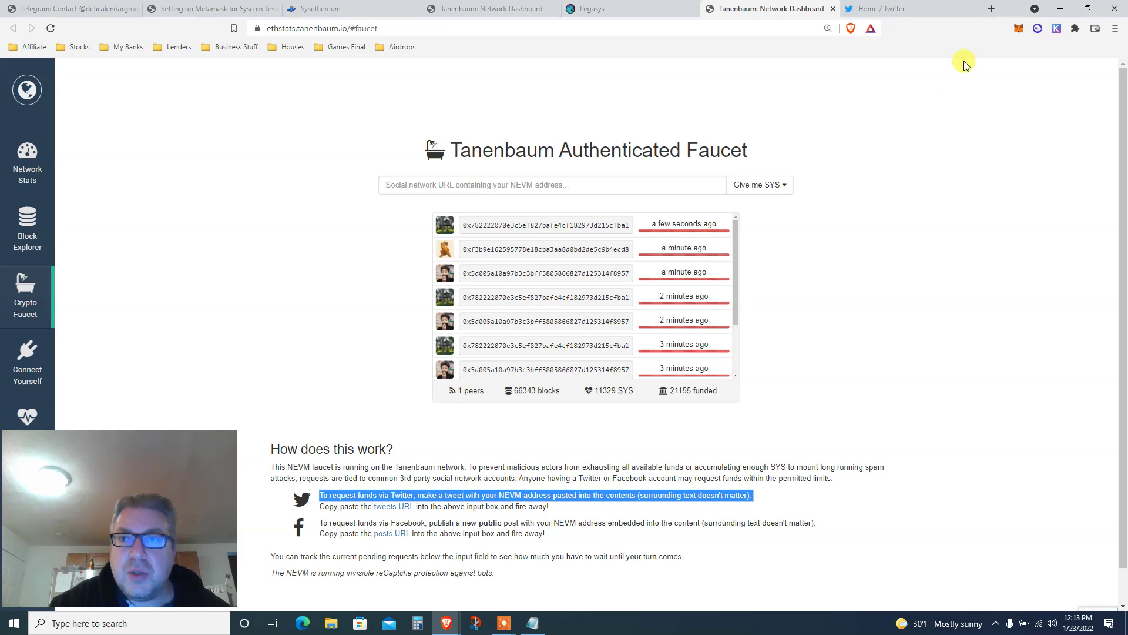
click(744, 195)
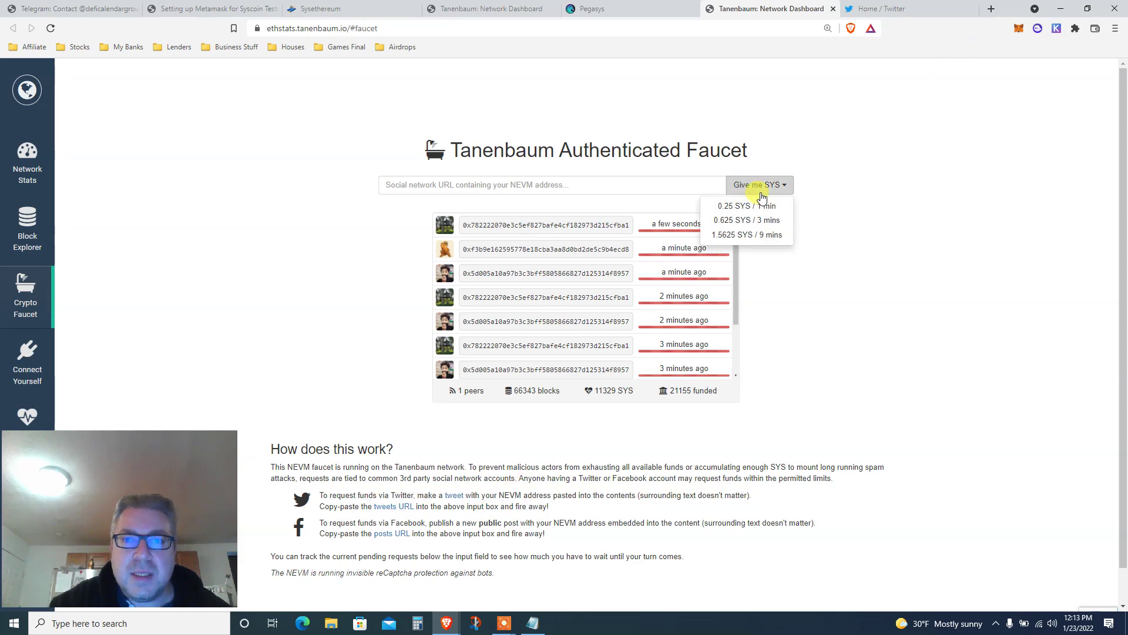
click(757, 223)
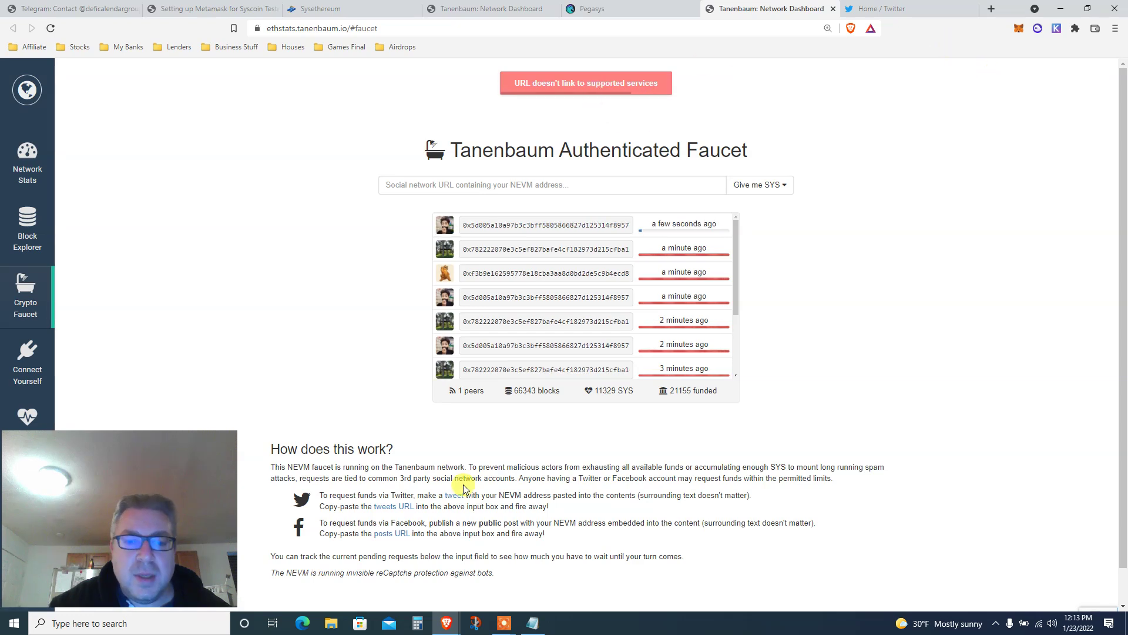
Open the published faucet-request tweet on its own Twitter page
click(495, 631)
click(563, 567)
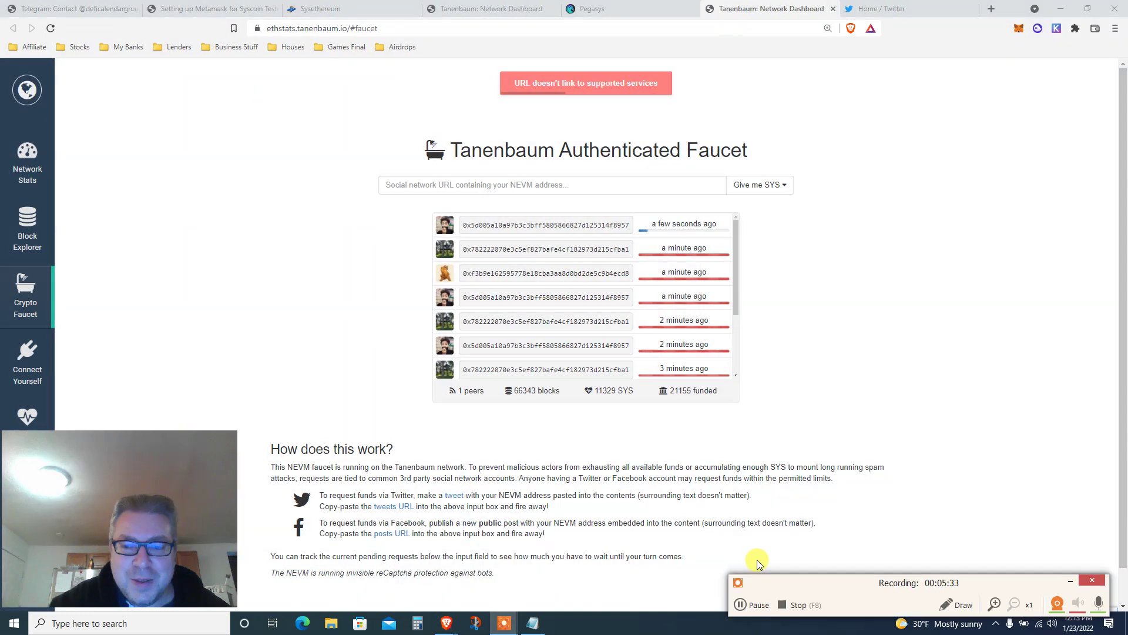
click(748, 605)
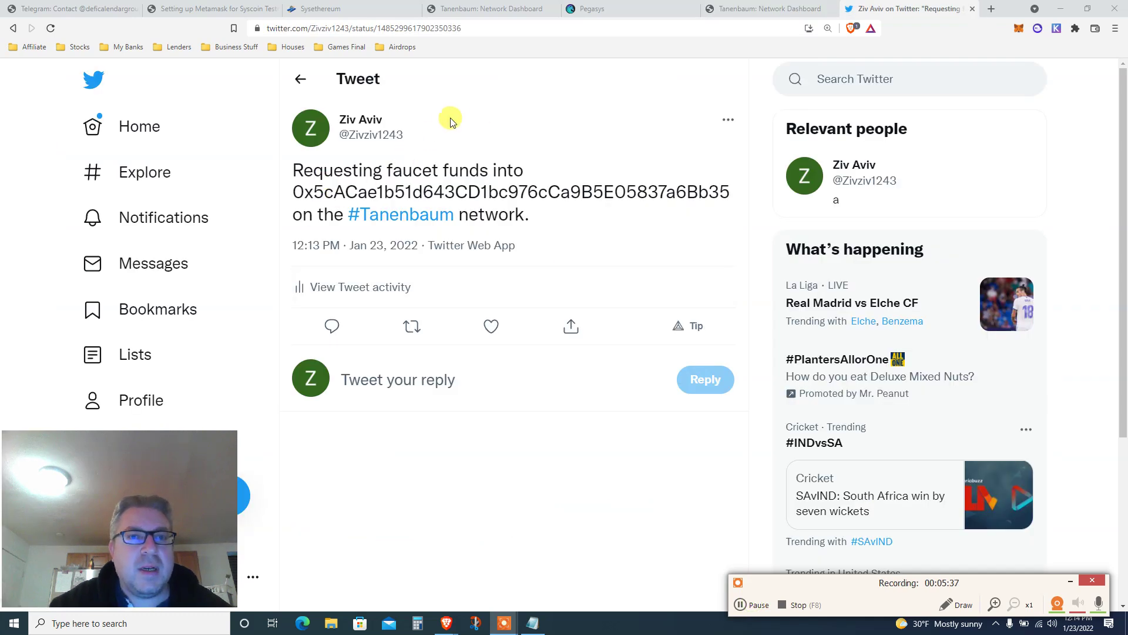
Copy the tweet's link, paste it into the faucet, and request 0.25 SYS / 1 min
click(445, 30)
key(ctrl+c)
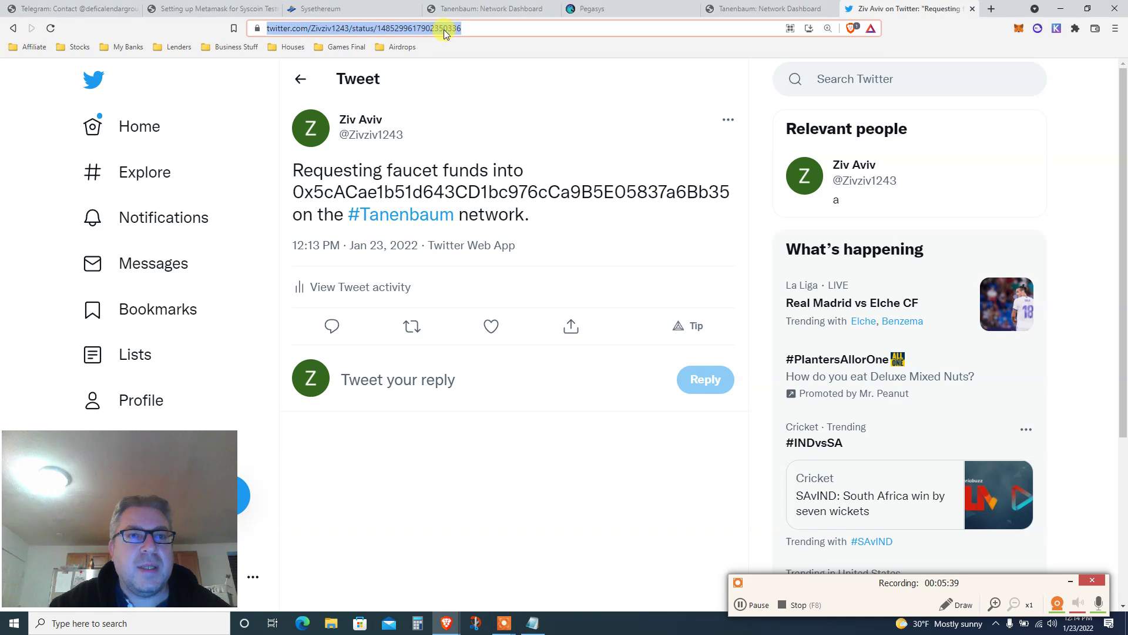
click(755, 9)
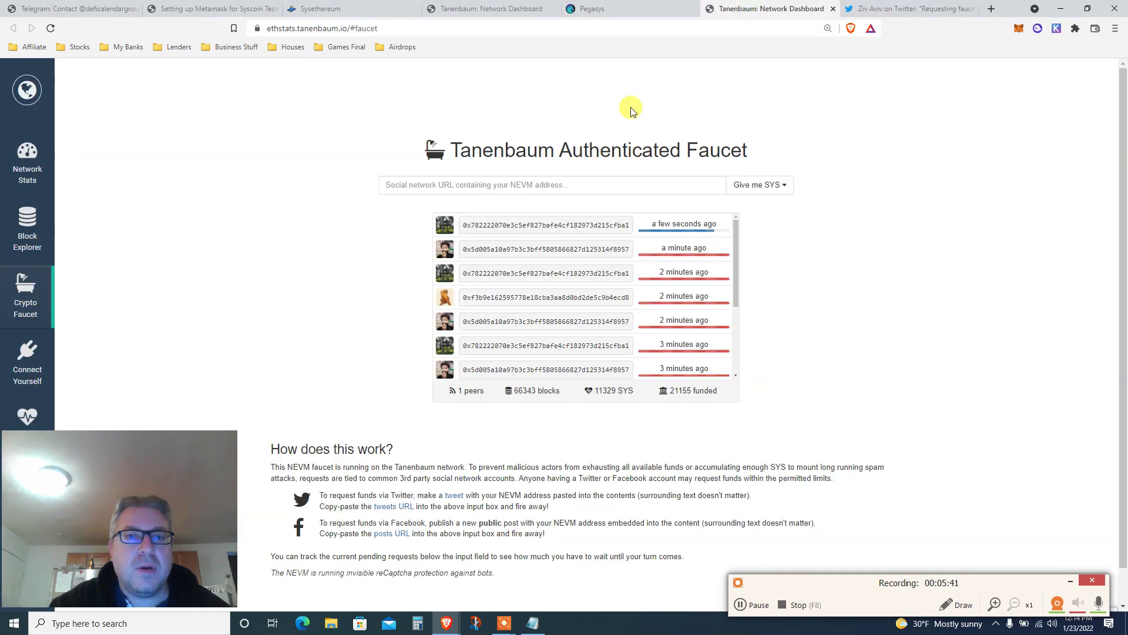
click(580, 185)
key(ctrl+v)
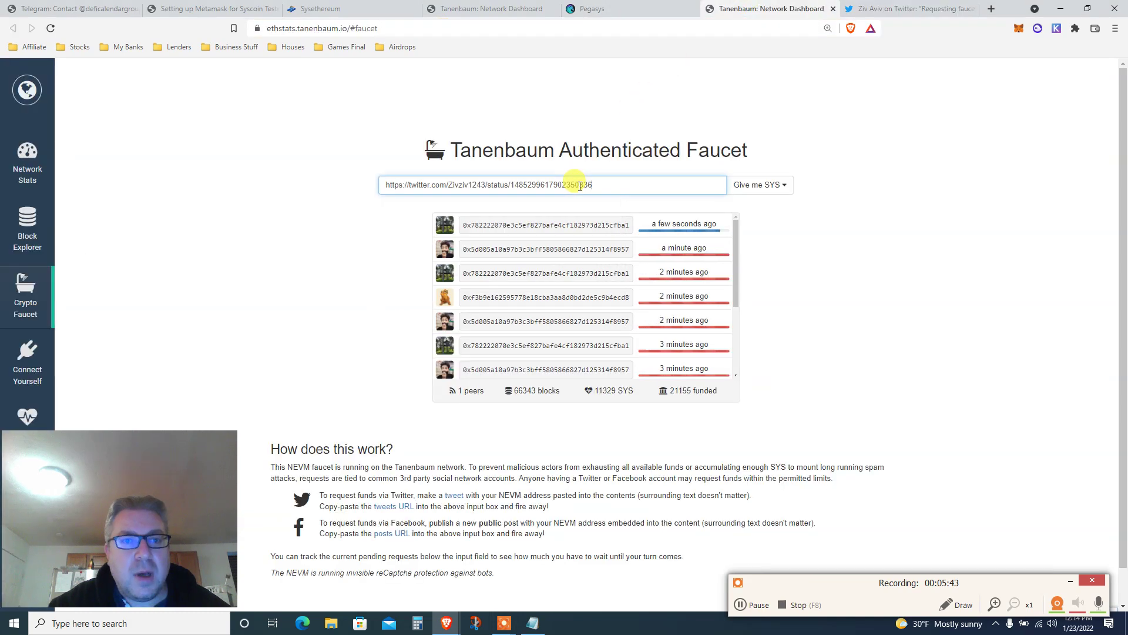
click(660, 122)
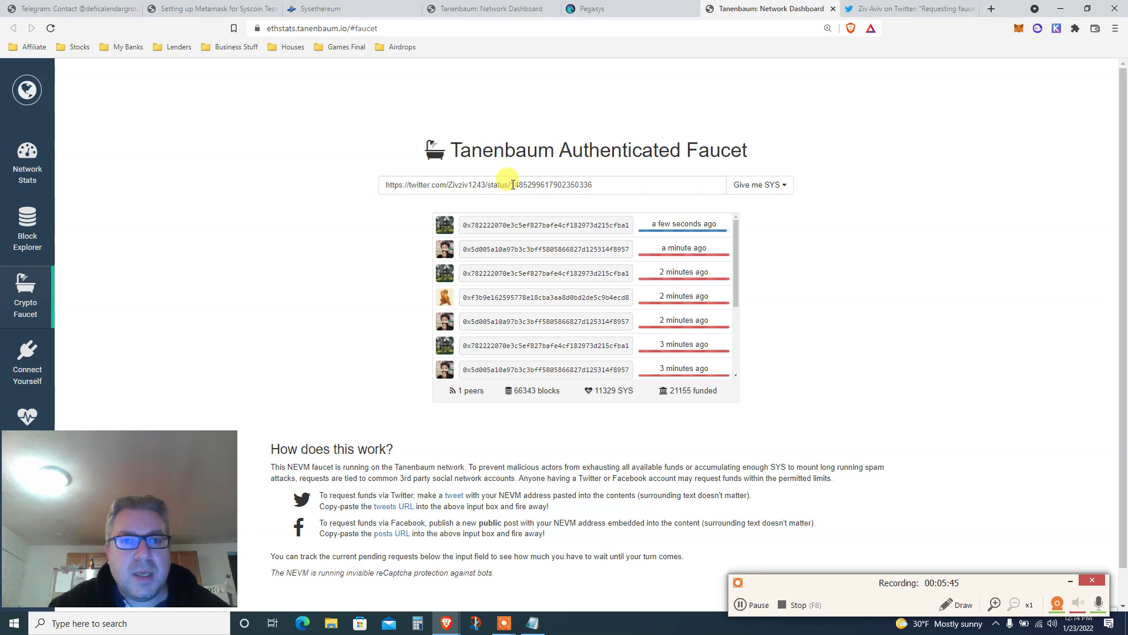
click(752, 183)
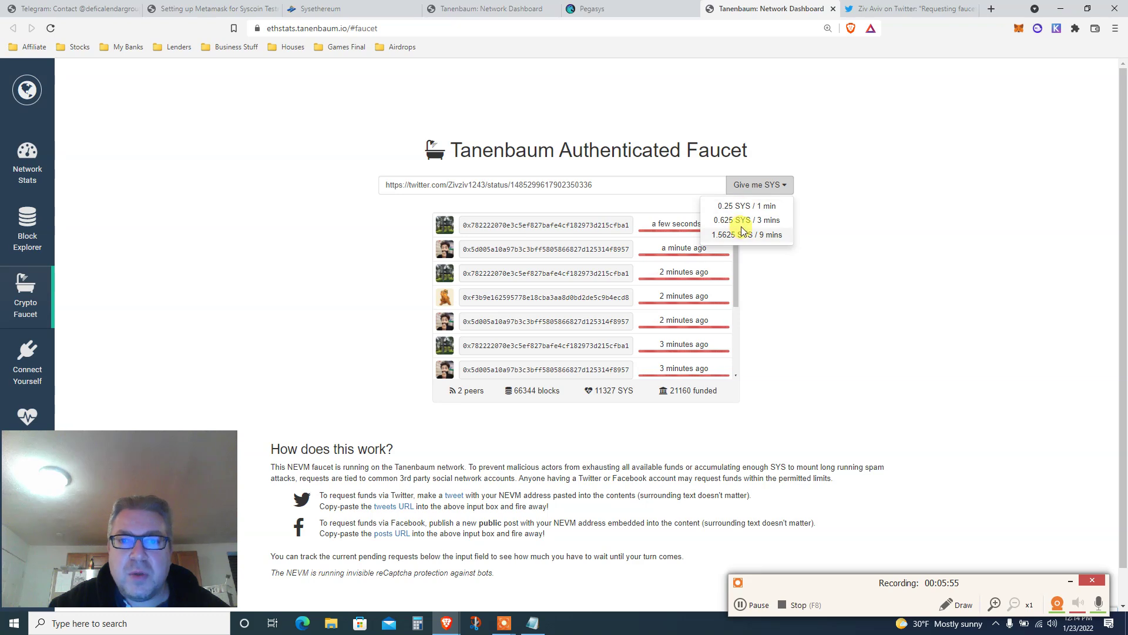
click(733, 205)
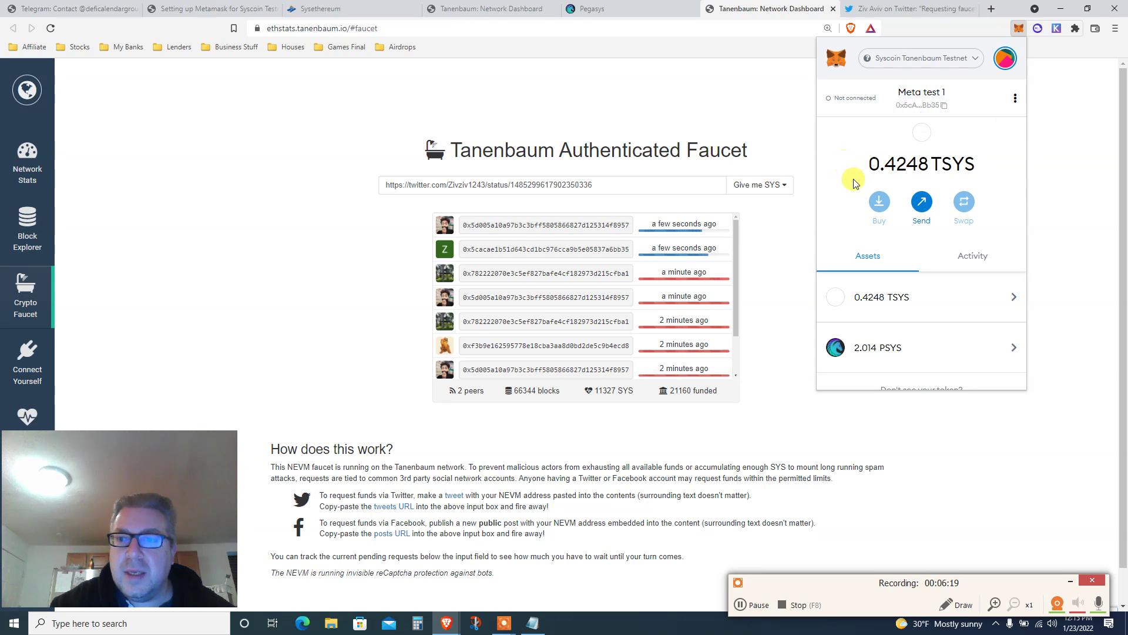
Check MetaMask activity and assets (0.4248 TSYS, 2.014 PSYS), then return to the Pegasys swap page
click(967, 259)
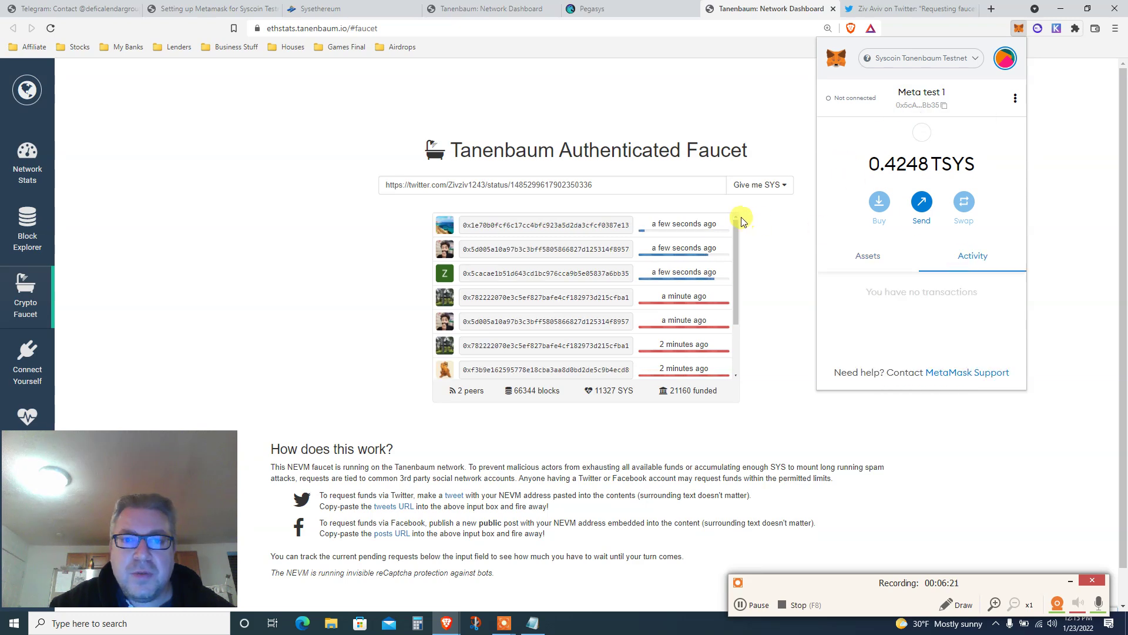
click(867, 257)
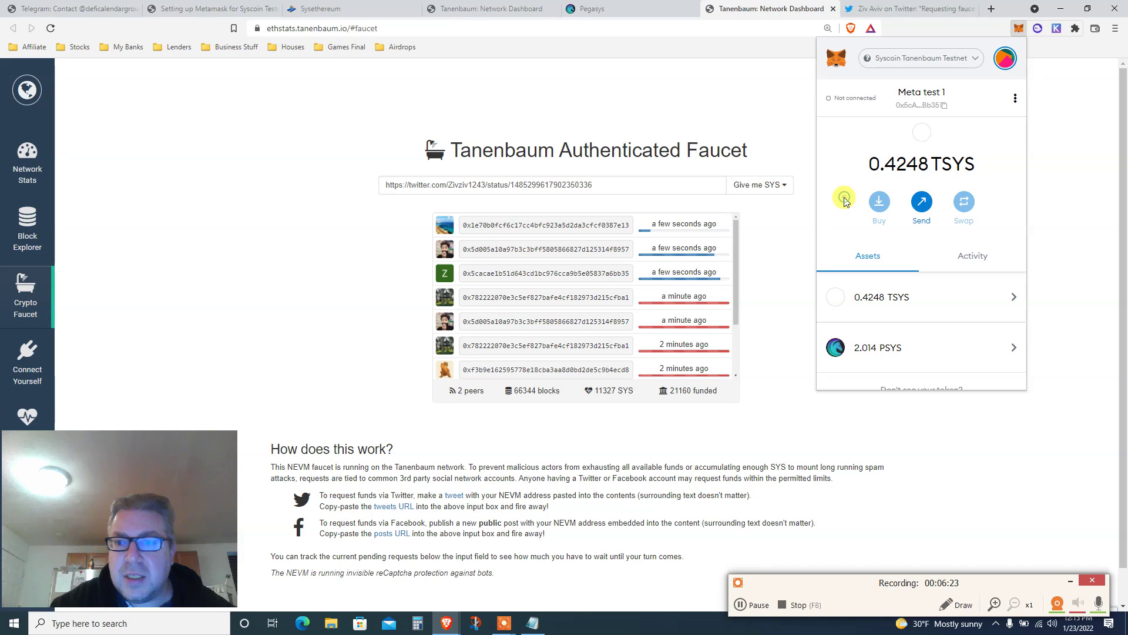
scroll(844, 202, down, 1)
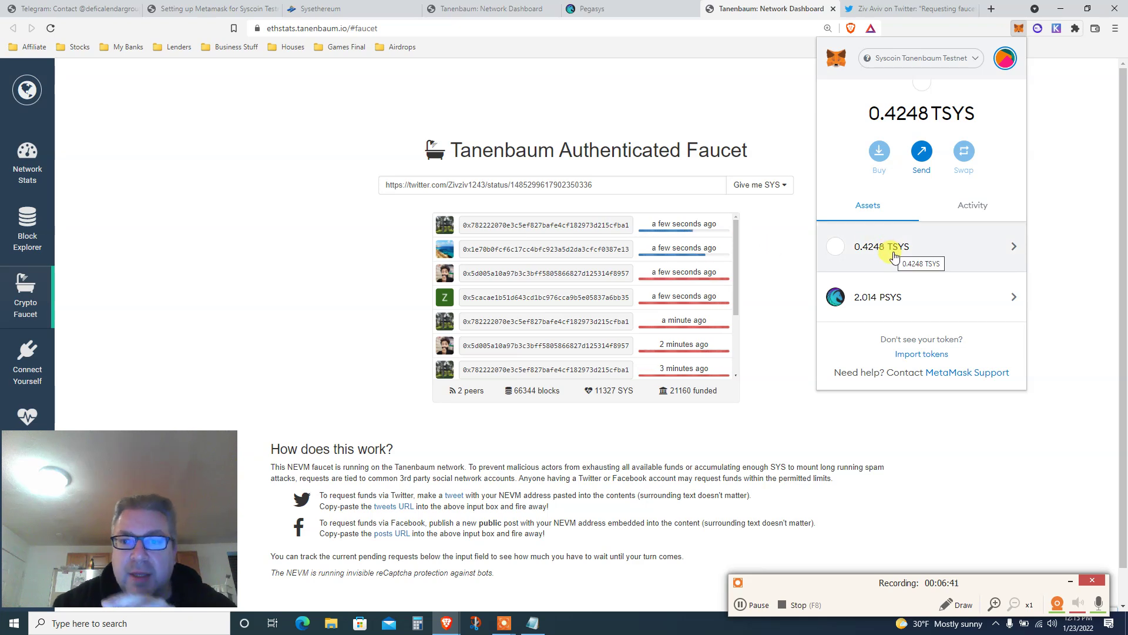
click(594, 9)
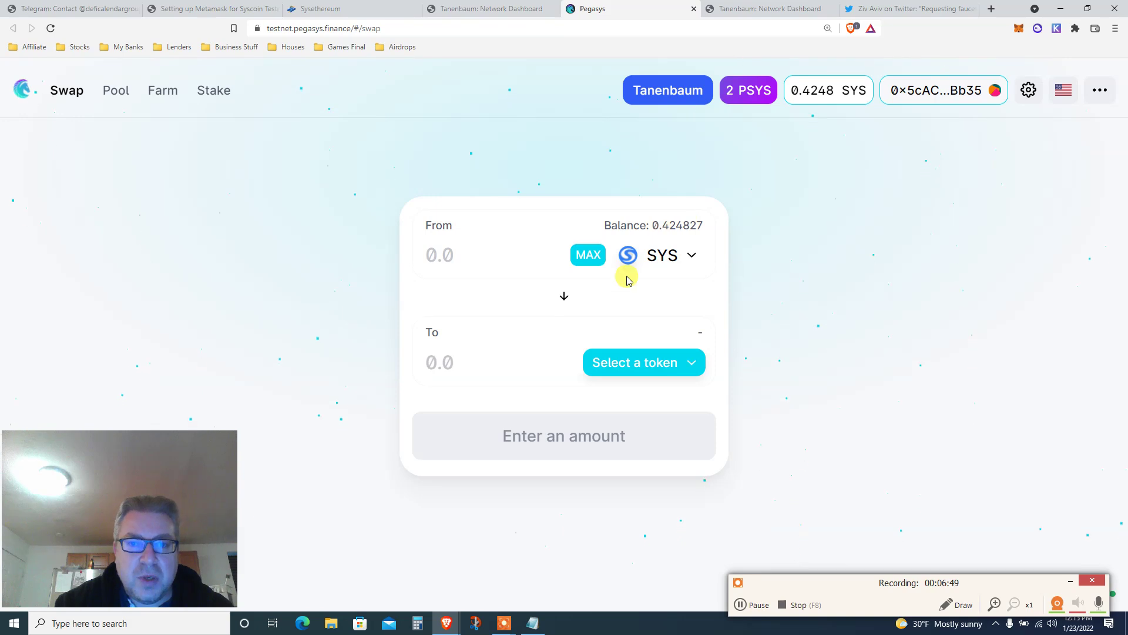
Set up a 0.2 SYS to PSYS swap (about 0.0541 PSYS) and bring up its confirmation
click(581, 252)
double_click(498, 263)
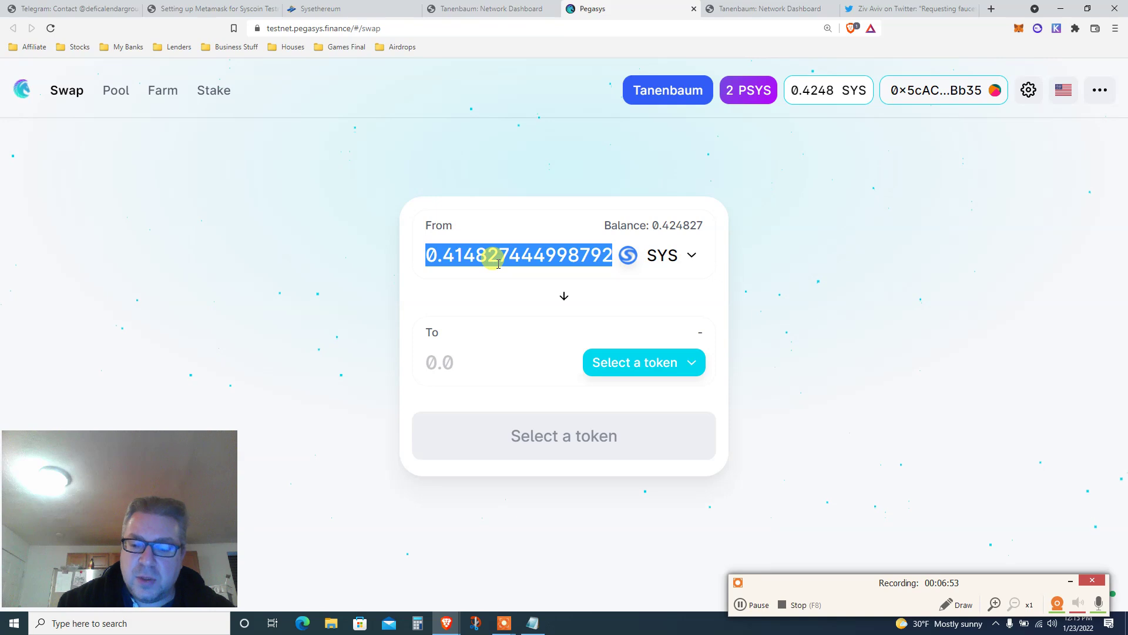
text(0.2)
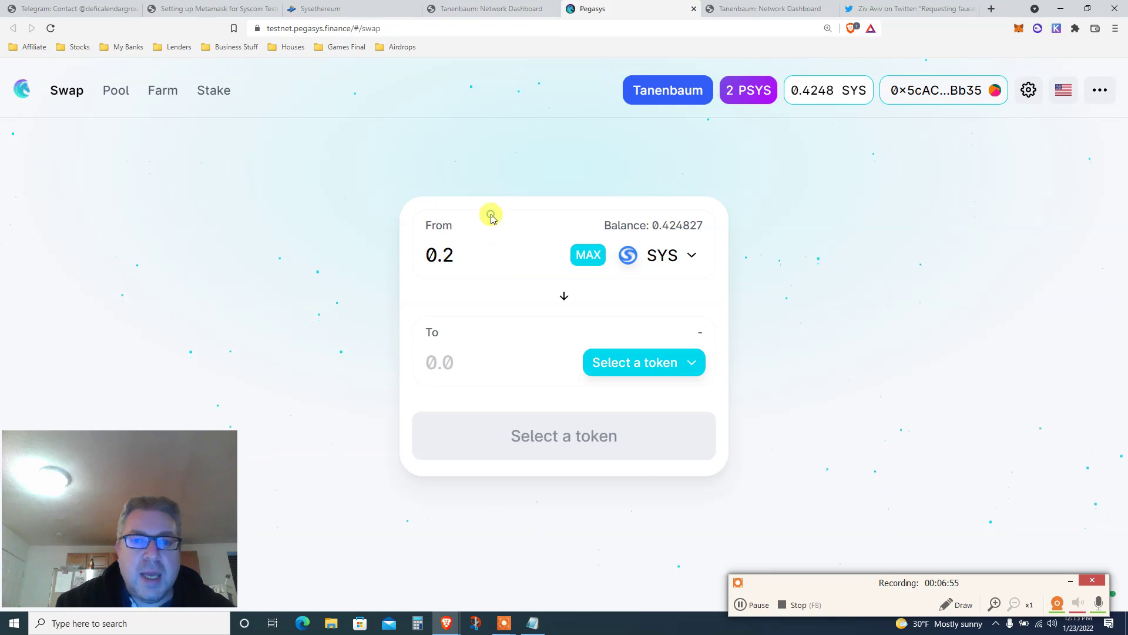
click(625, 361)
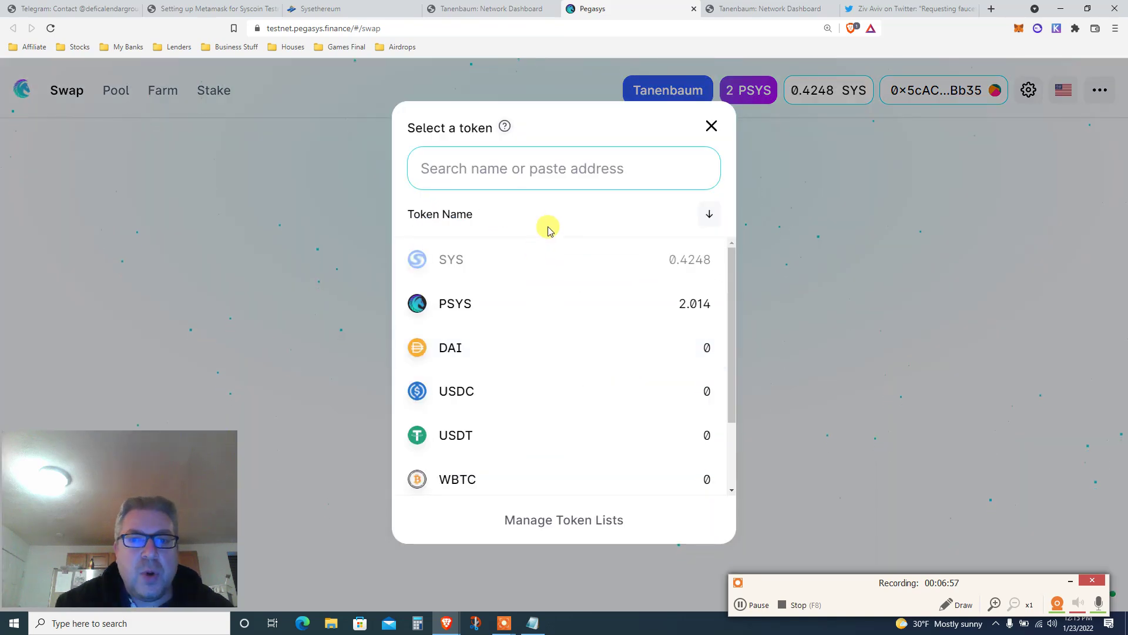
click(447, 303)
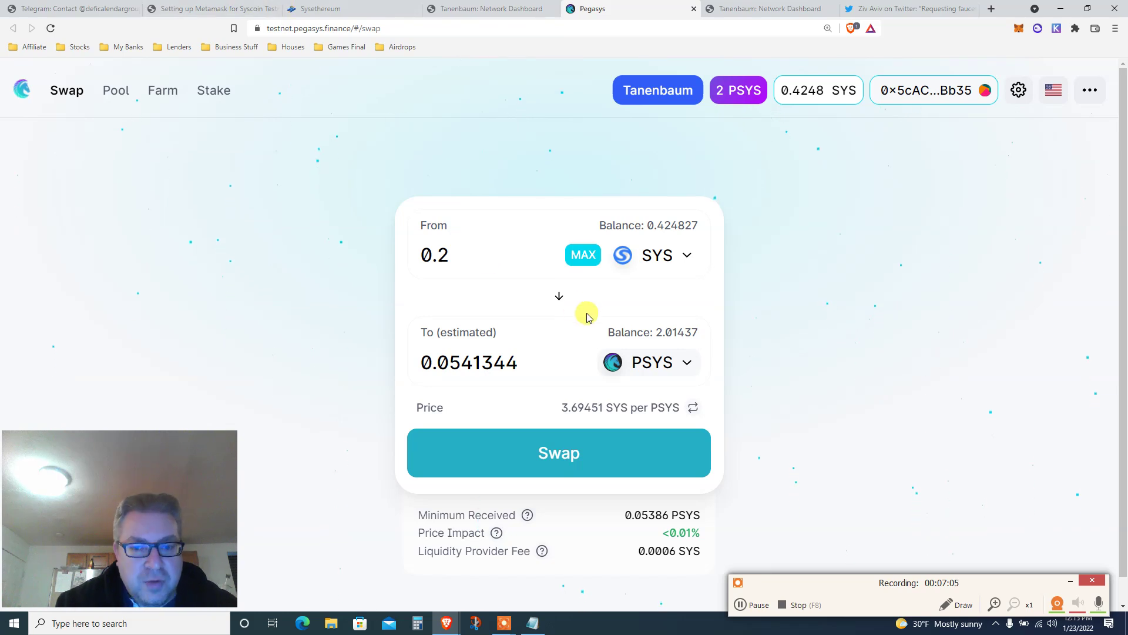
click(553, 455)
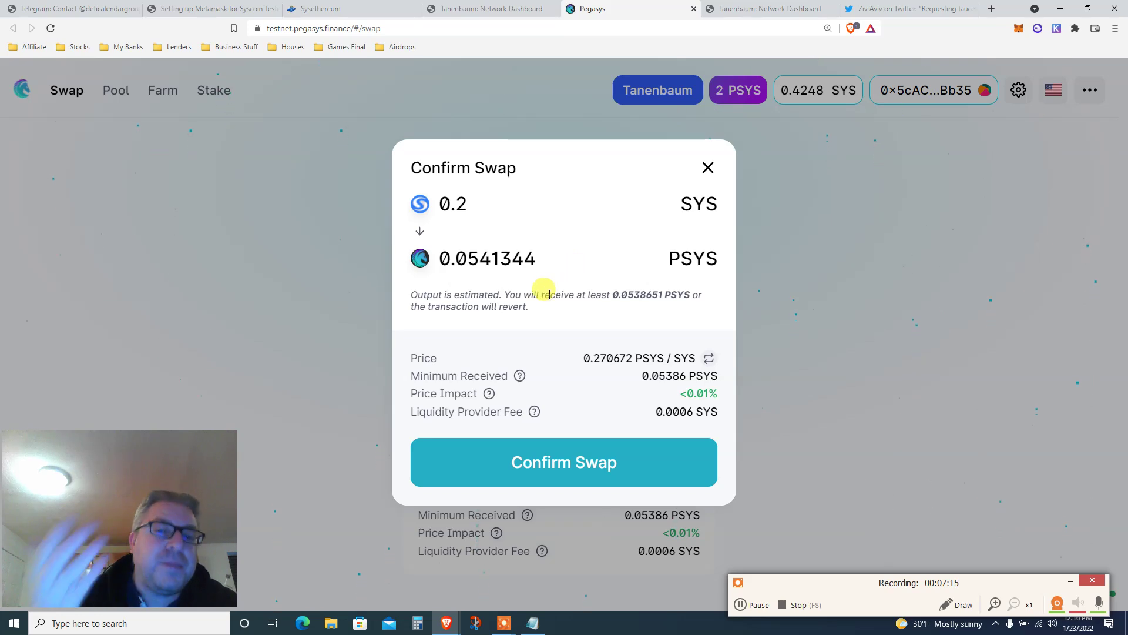
Confirm the 0.2 SYS to PSYS swap and approve the transaction in MetaMask
click(521, 461)
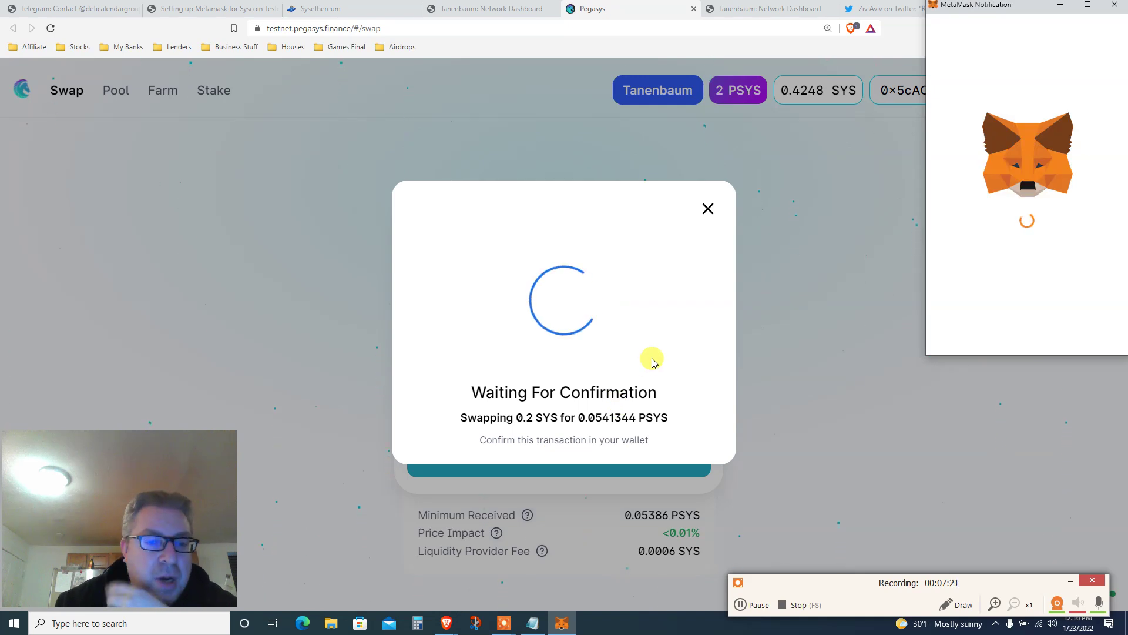
drag(1019, 6, 828, 106)
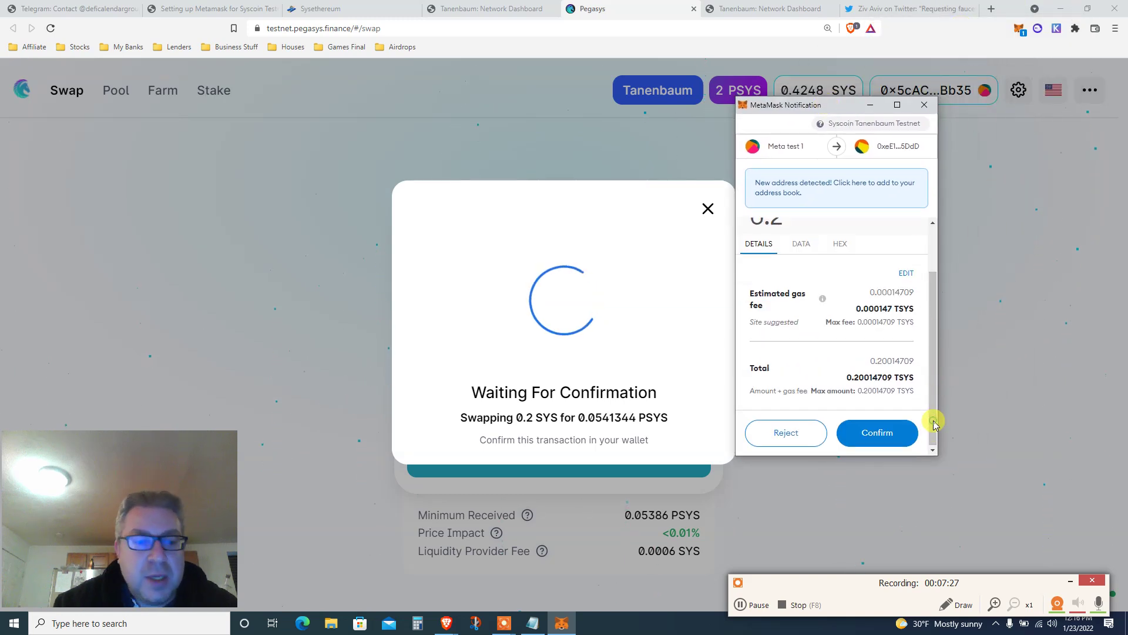
scroll(933, 421, down, 2)
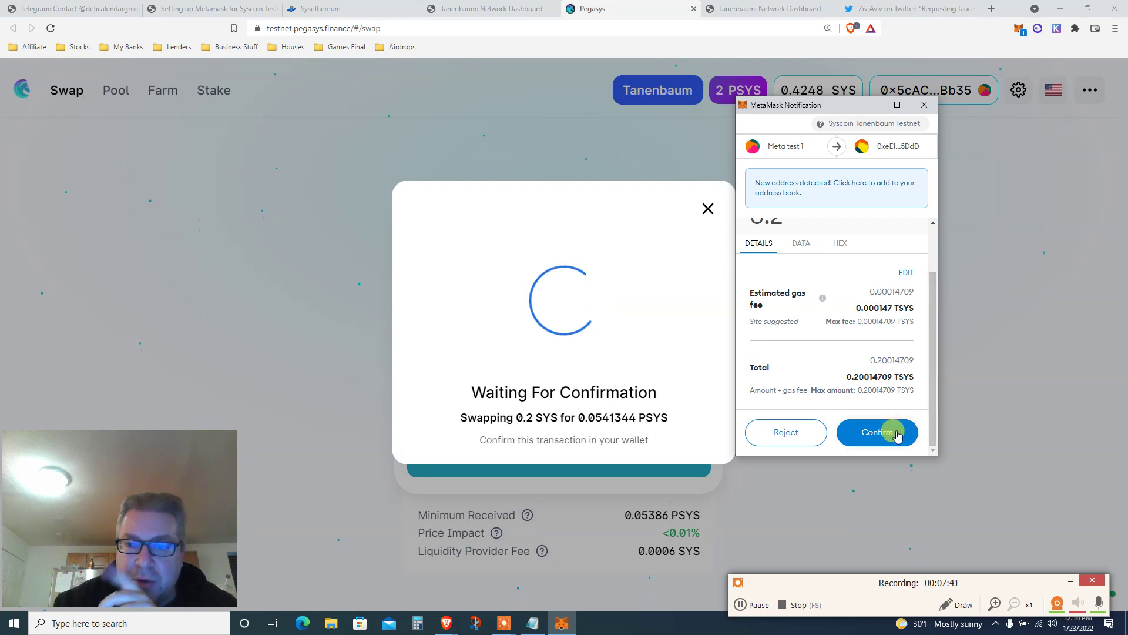
click(880, 434)
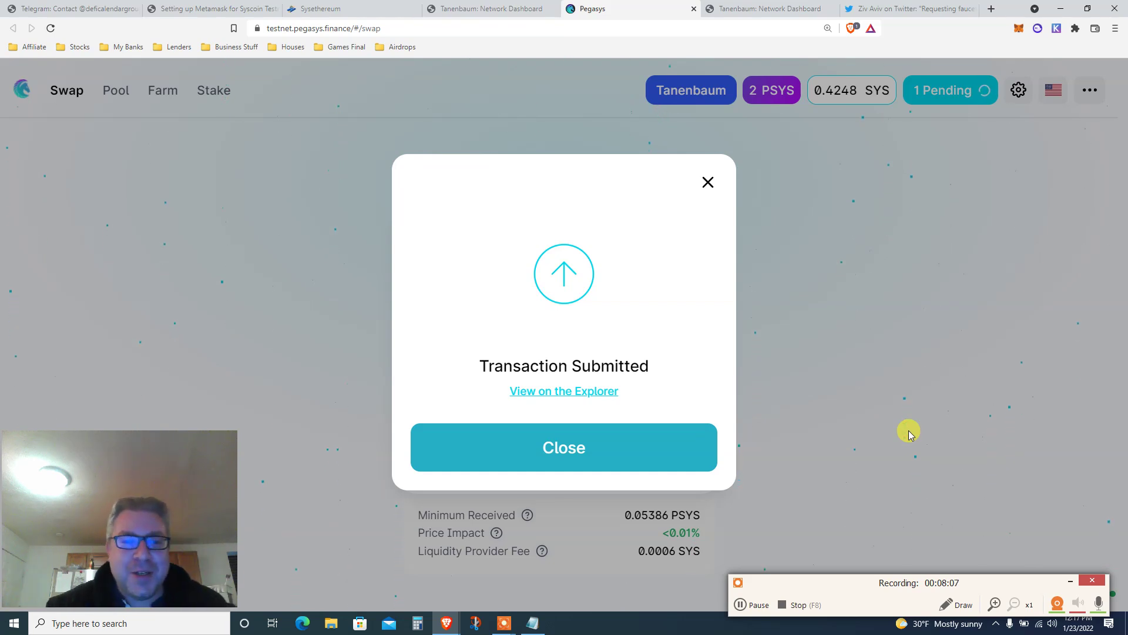
Dismiss the submitted notice, check the pending swap in MetaMask, then visit the Pool and Farm pages
click(676, 455)
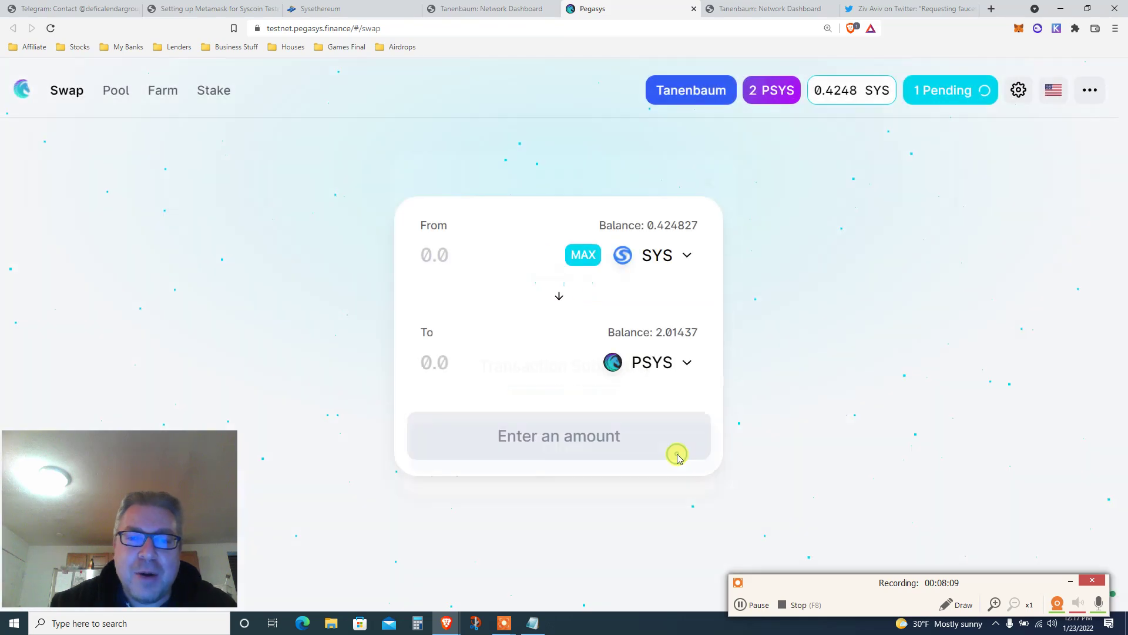
click(935, 89)
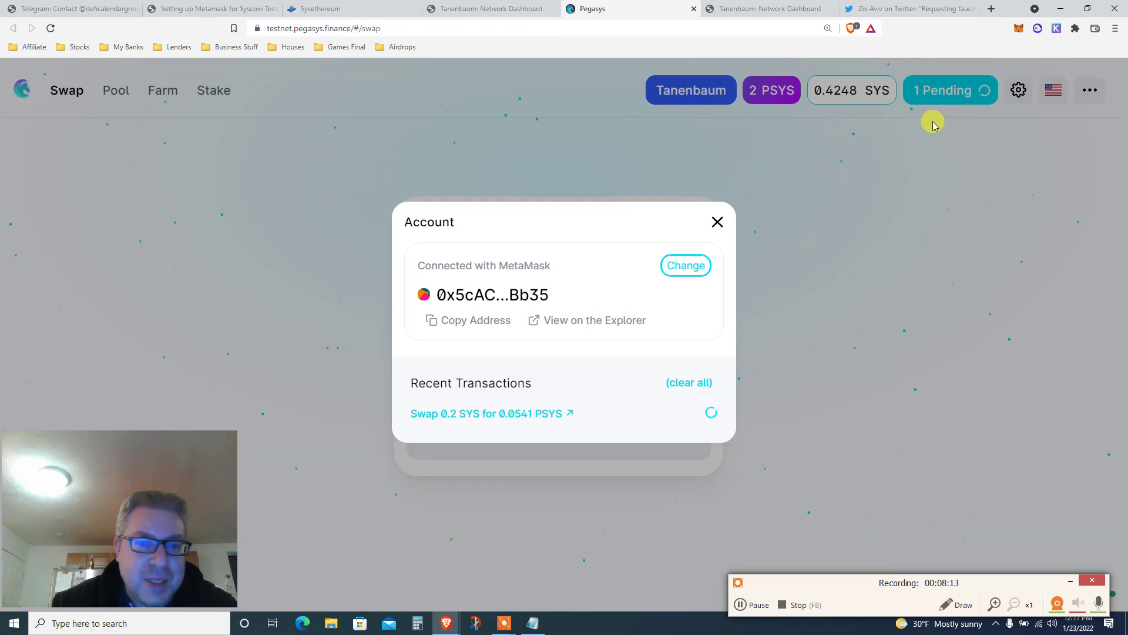
click(1020, 29)
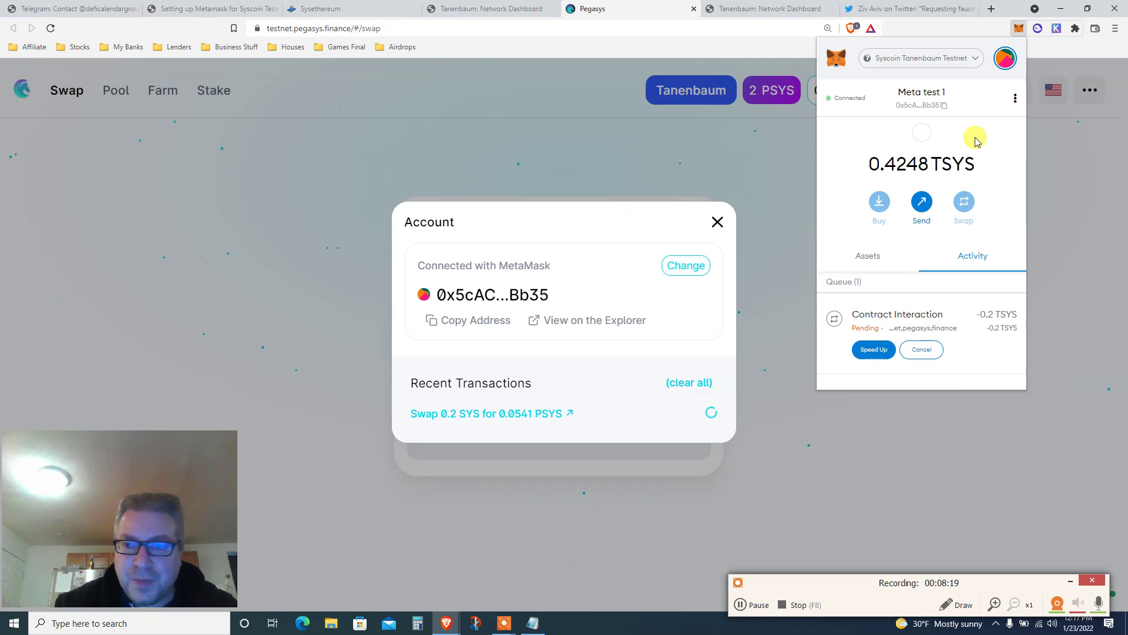
click(69, 96)
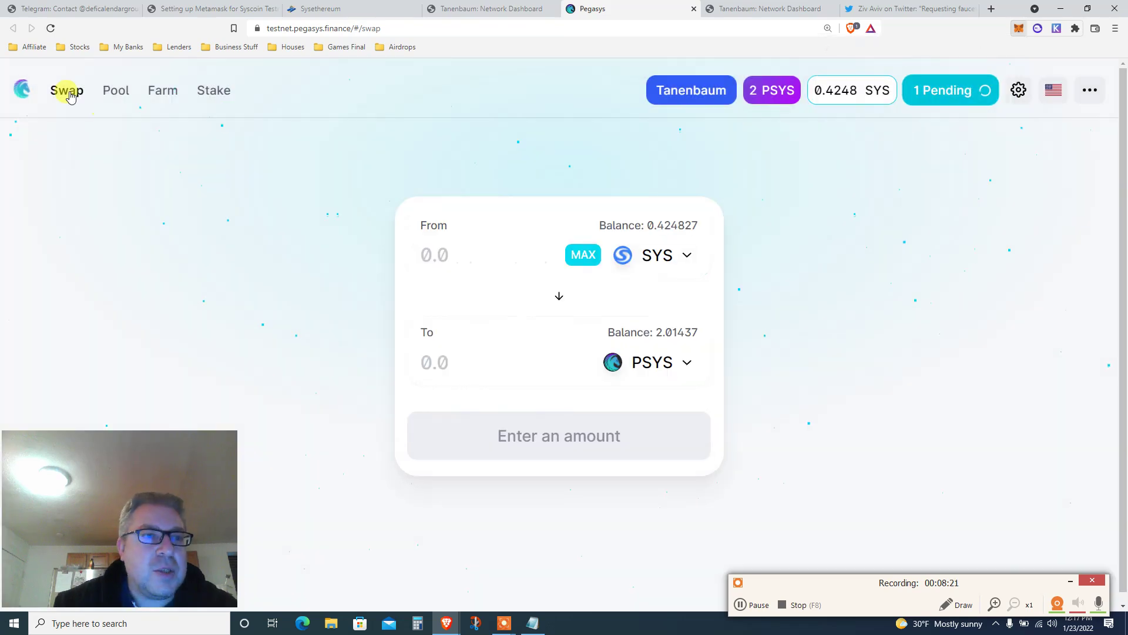
click(116, 96)
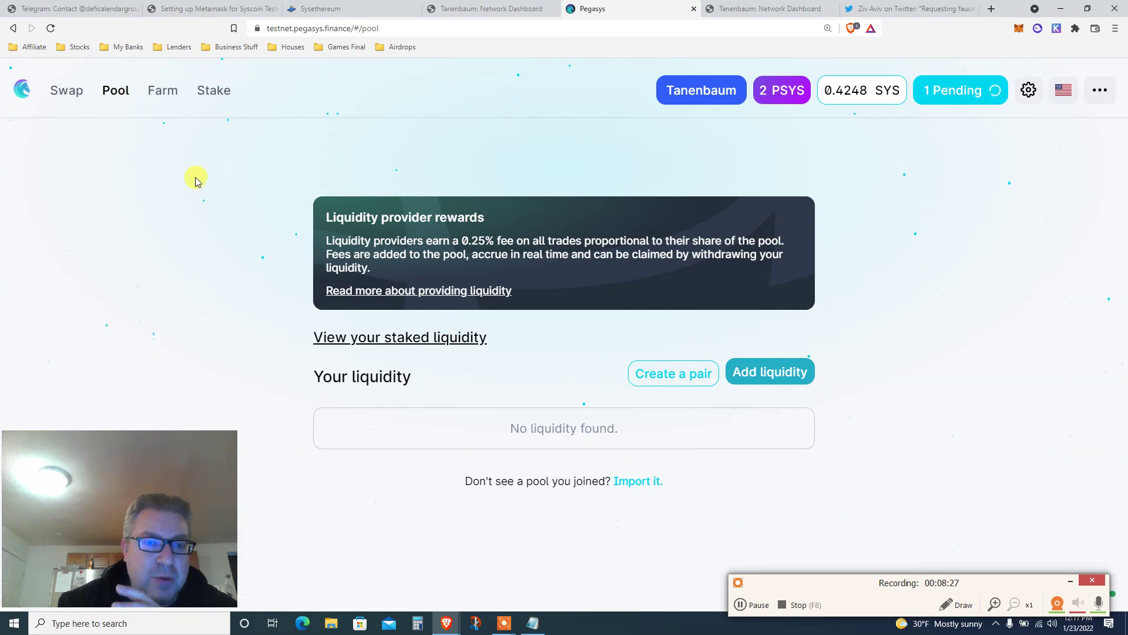
click(164, 100)
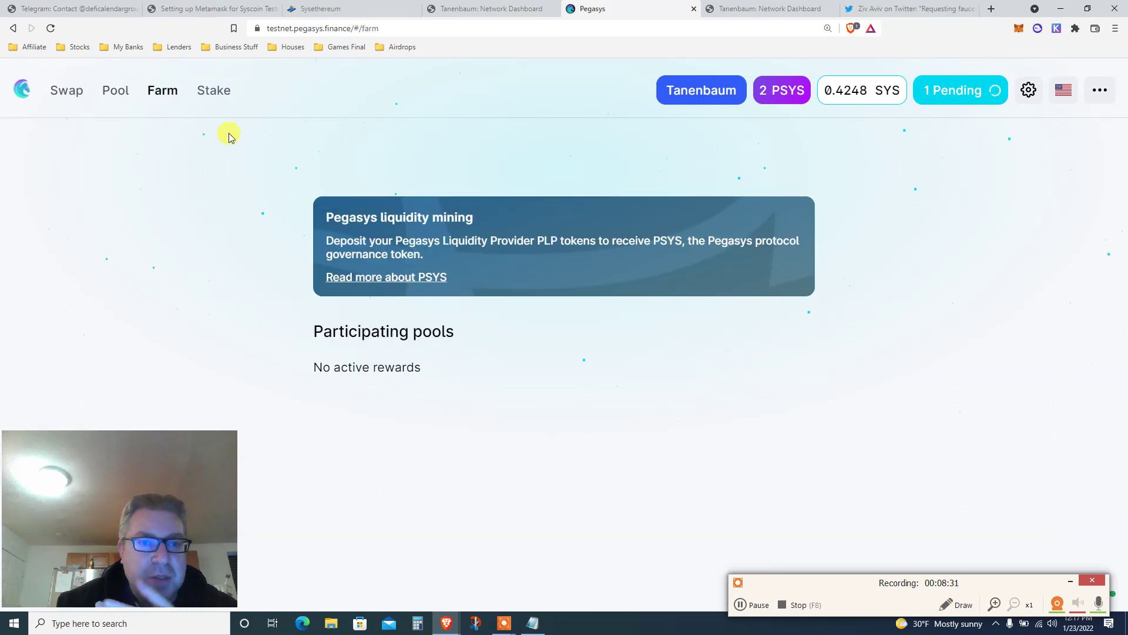
Browse the Stake and Farm pages, then return to the Pool page showing no liquidity
click(211, 103)
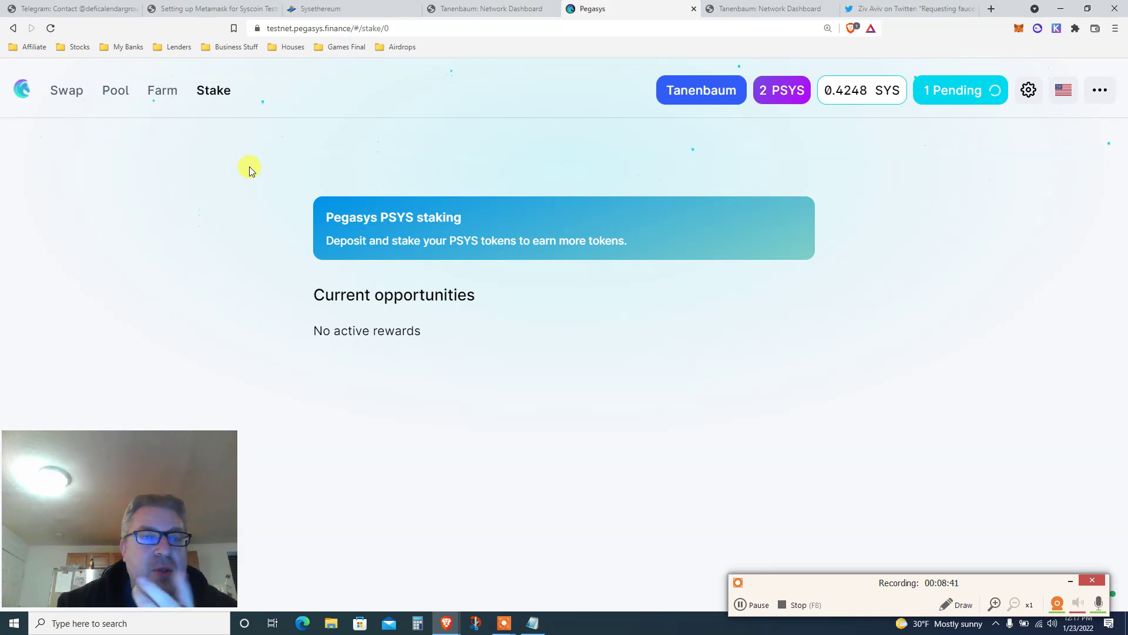
click(164, 94)
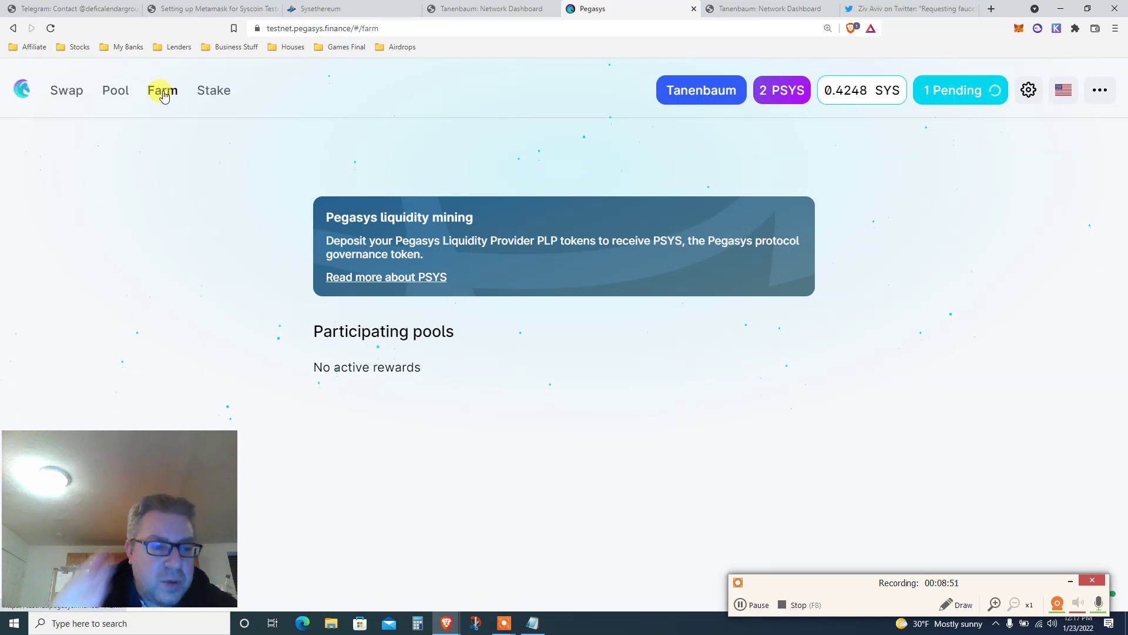
click(118, 92)
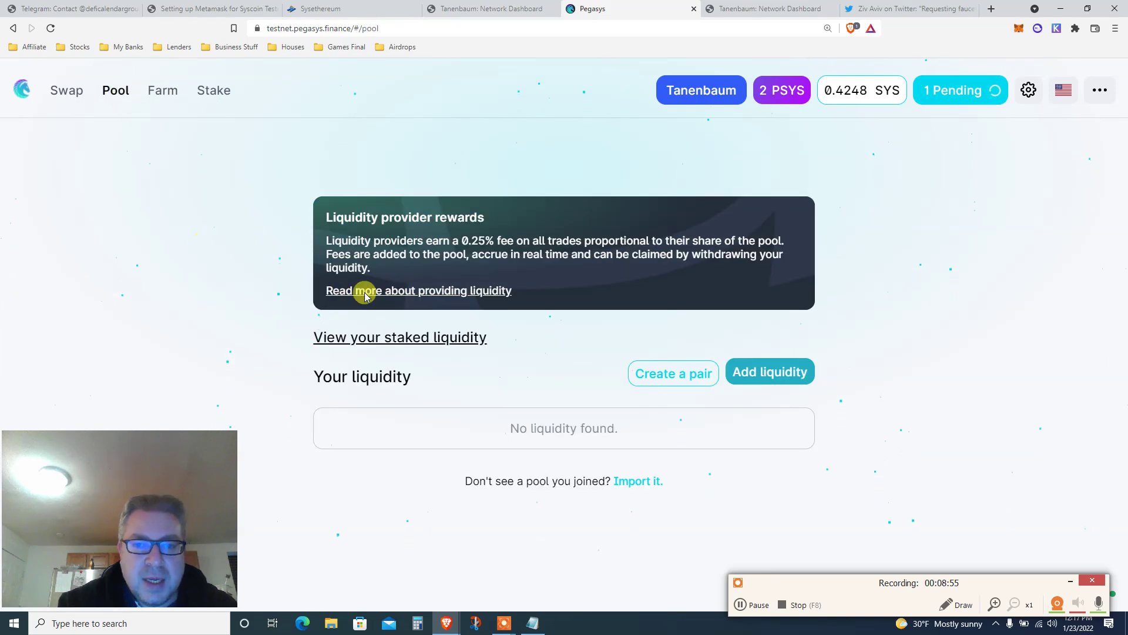
Start a new pair with SYS as first token, leave the second token unchosen, and return to the pool overview
click(670, 374)
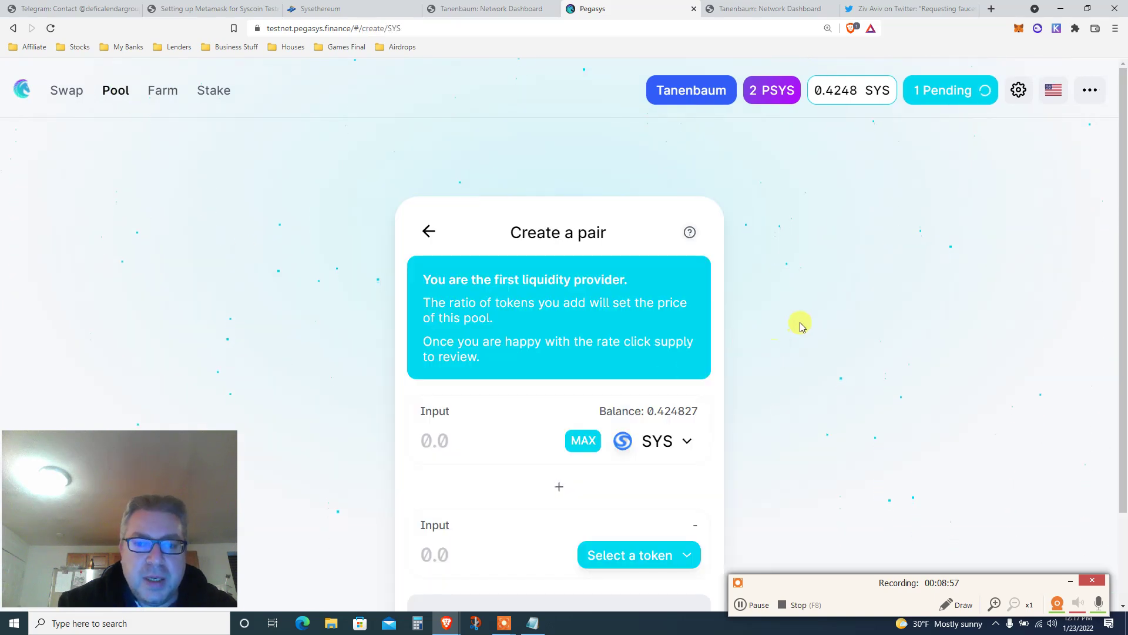
drag(1124, 222, 1124, 304)
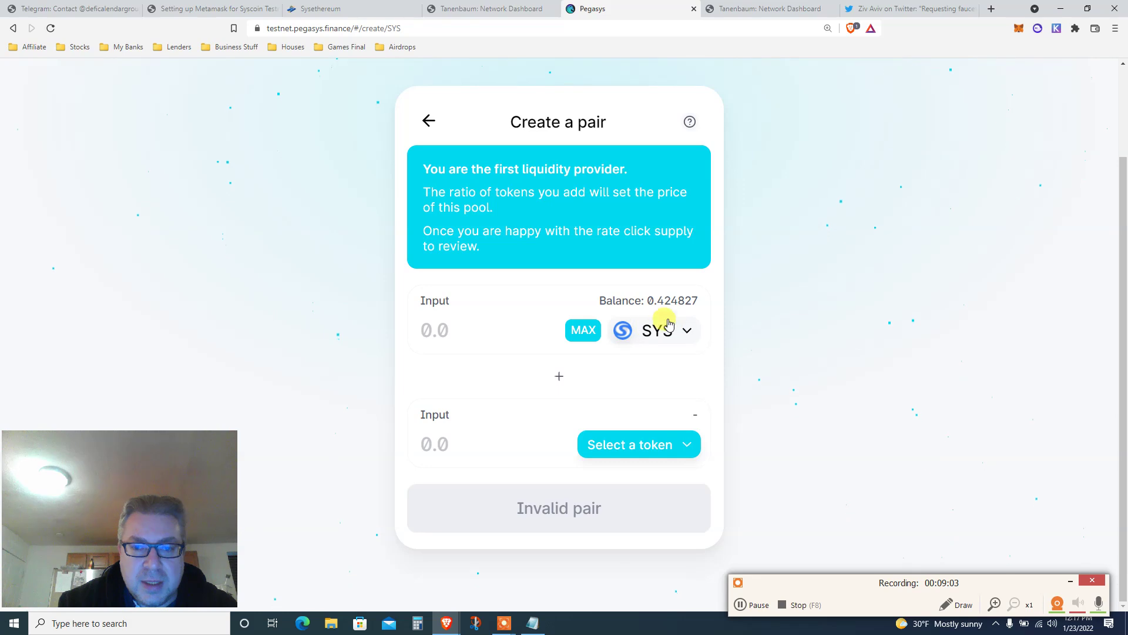
click(633, 444)
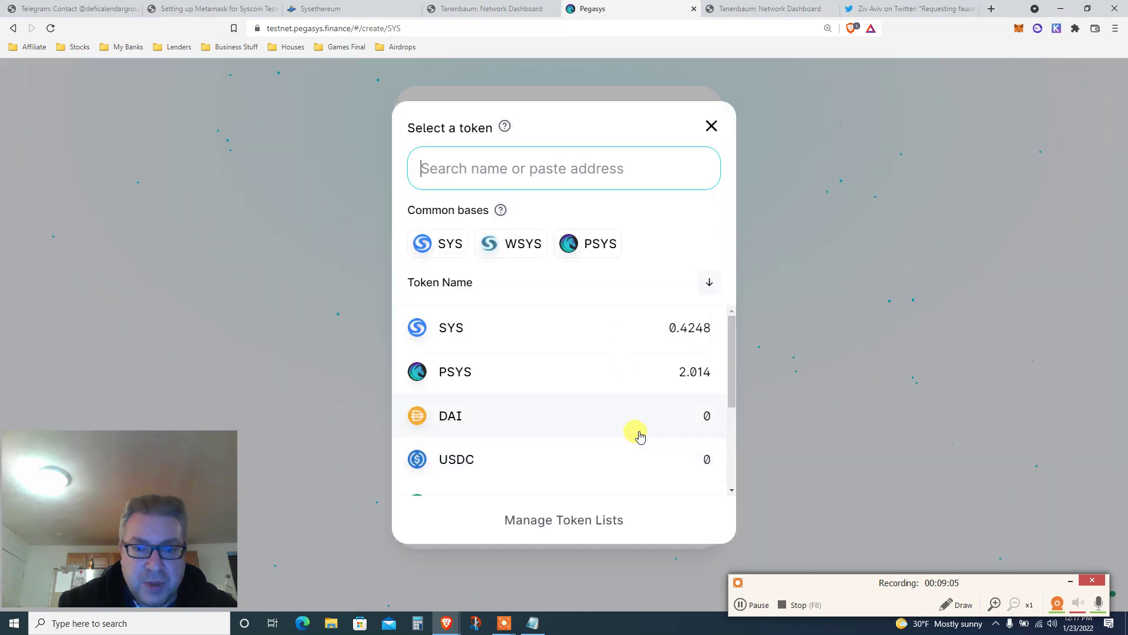
click(804, 279)
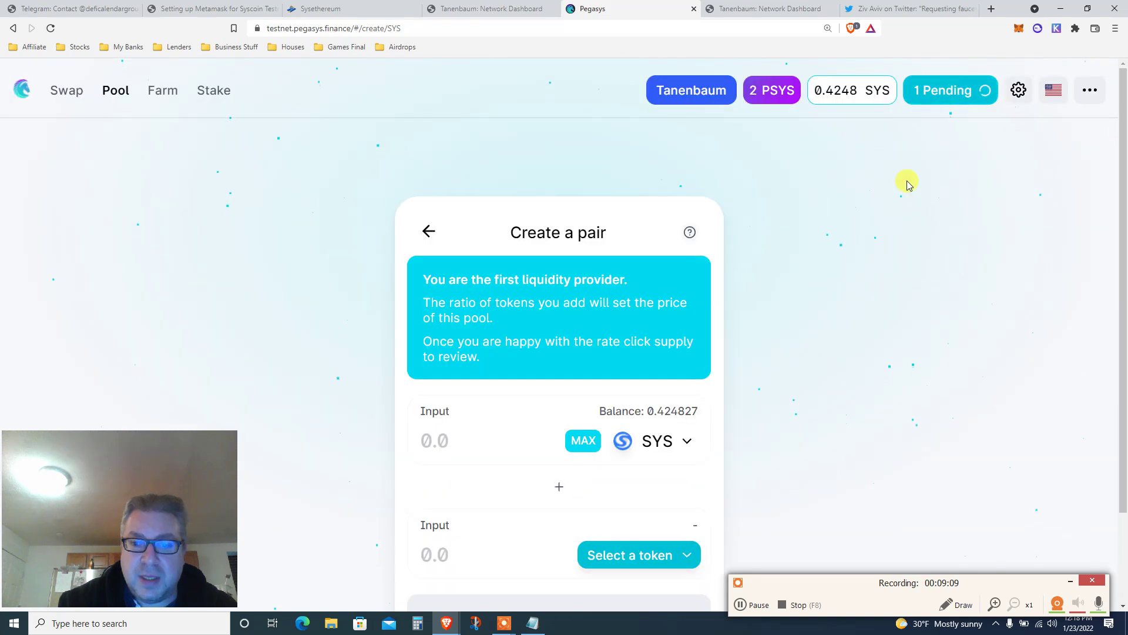
click(753, 606)
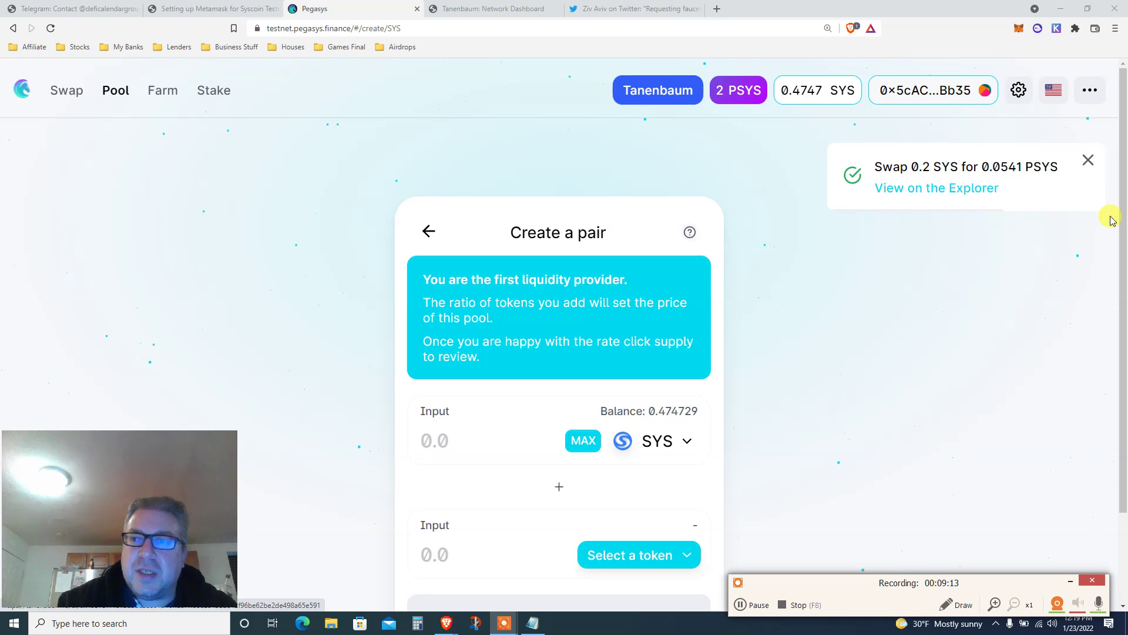
drag(1120, 223, 1124, 298)
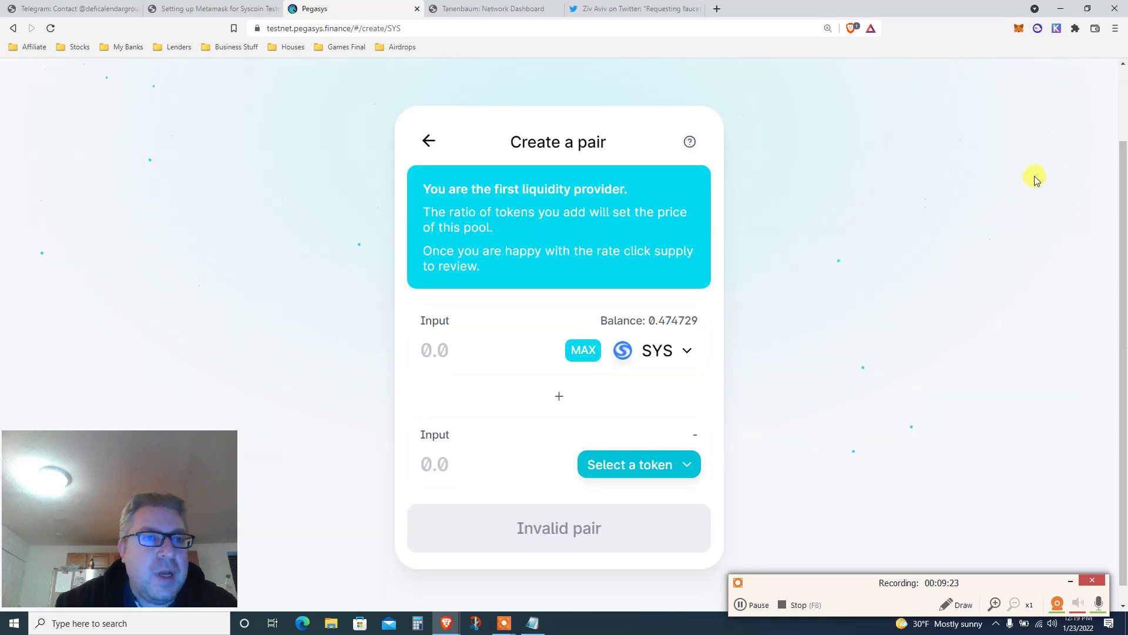
scroll(288, 98, up, 2)
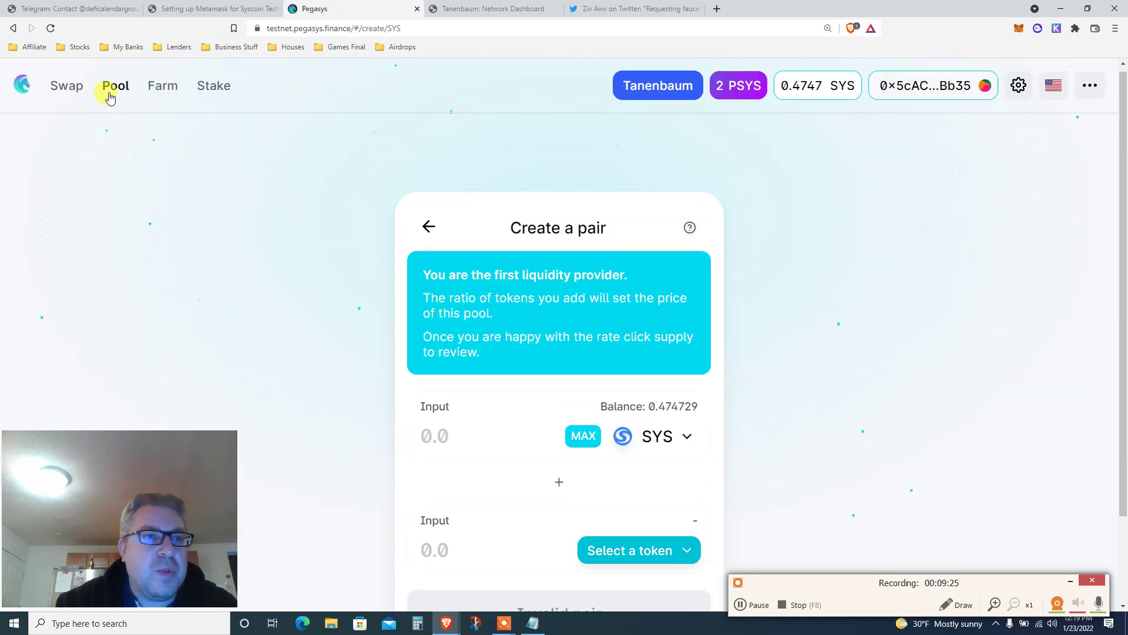
click(424, 223)
Open Add Liquidity with SYS as the first token and enter 0.2 SYS
click(738, 369)
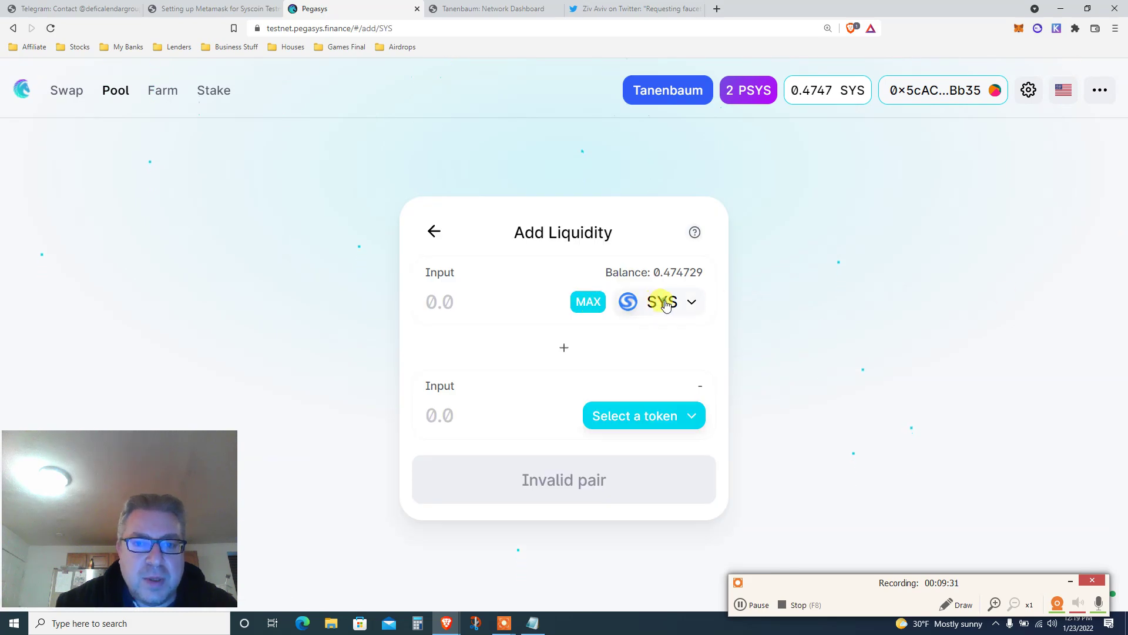
click(662, 301)
click(451, 333)
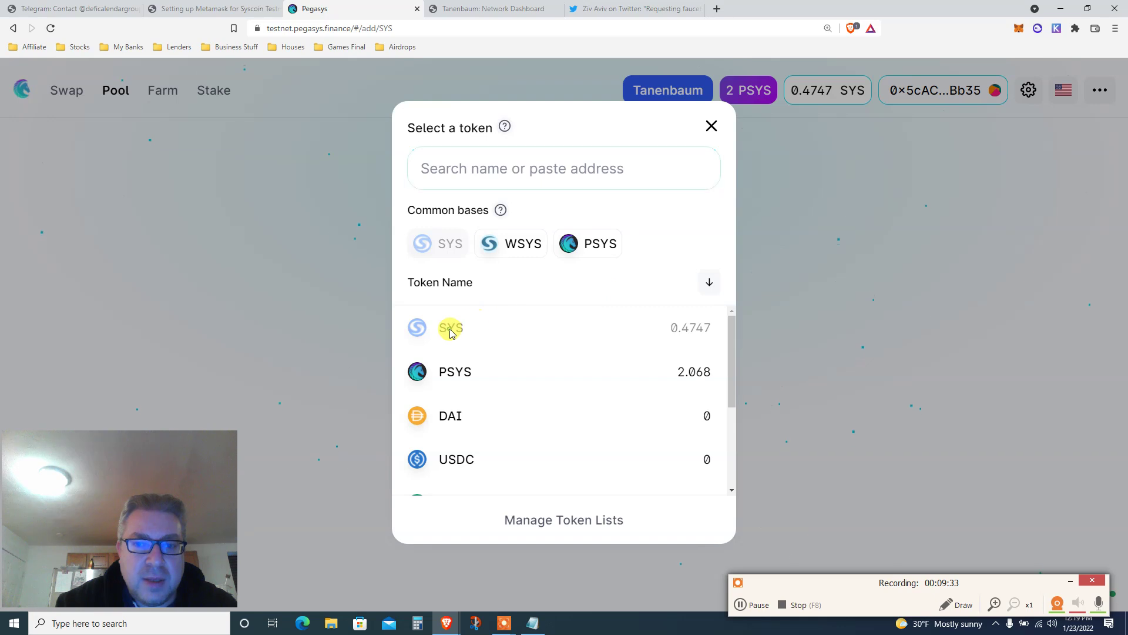
click(711, 126)
click(459, 307)
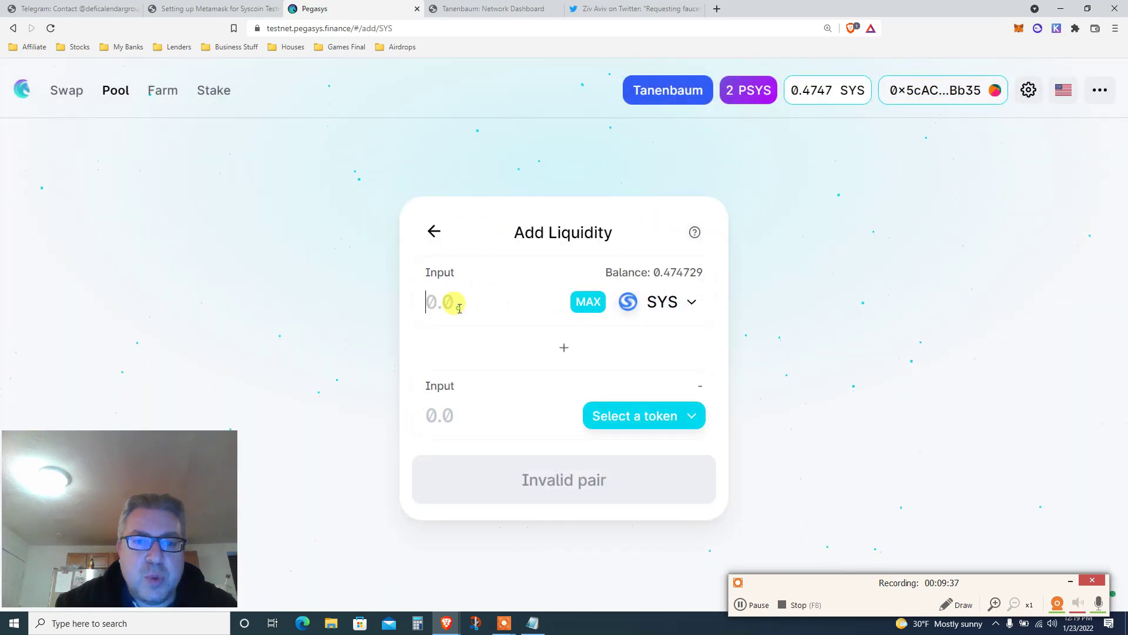
text(0.2)
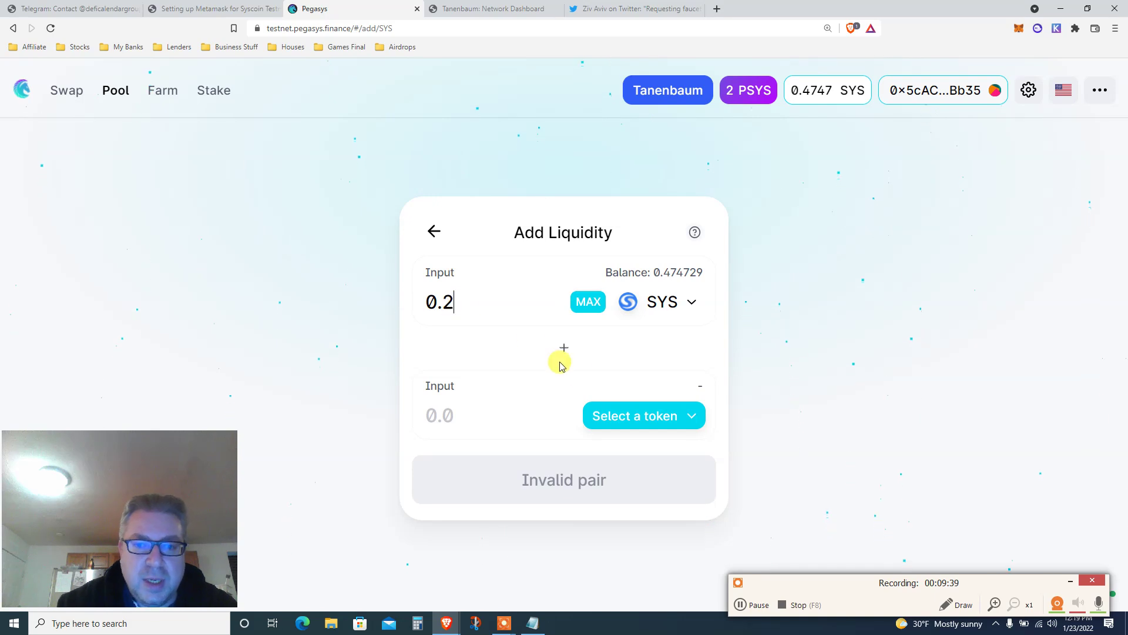
Pair PSYS as the second token, set its amount to 0.05, and review the deposit
click(610, 412)
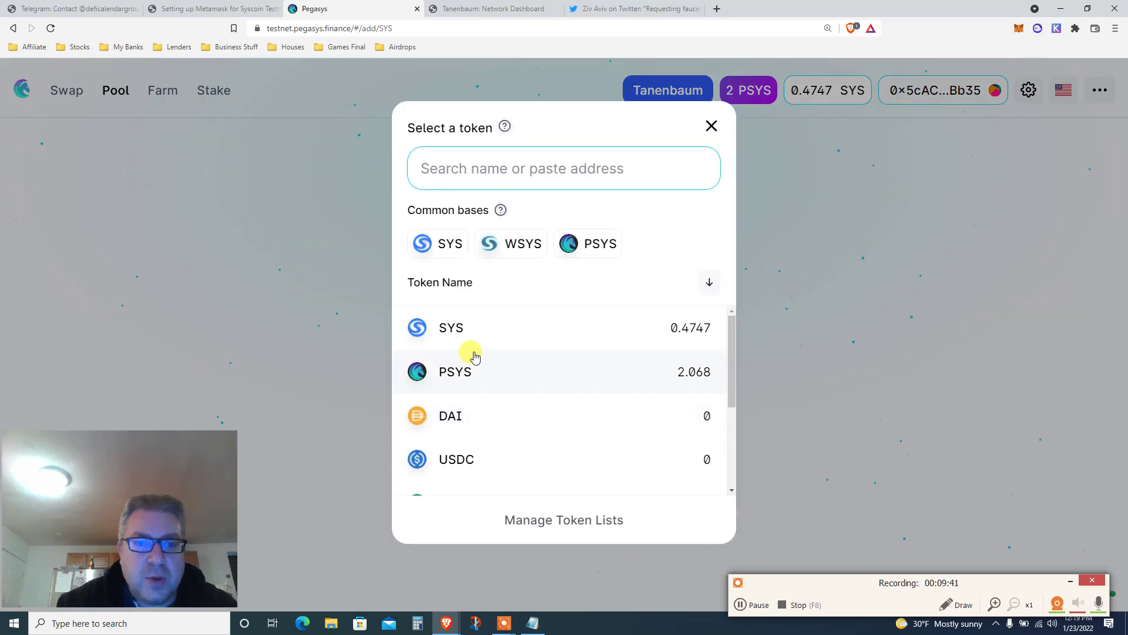
click(440, 371)
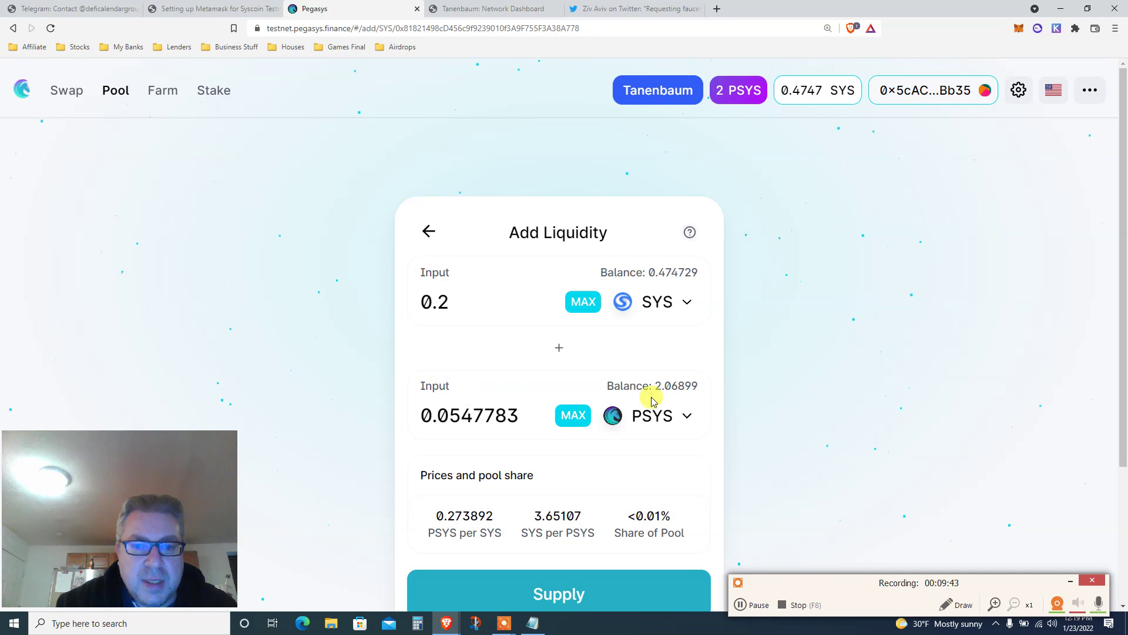
drag(1122, 352, 1123, 419)
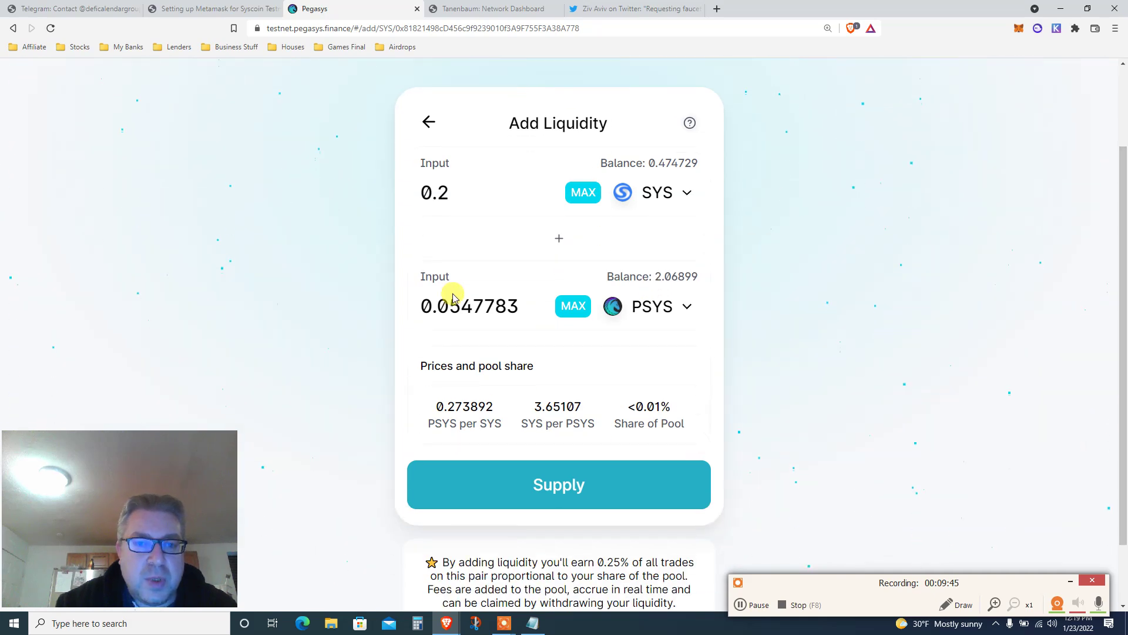
drag(461, 301, 587, 317)
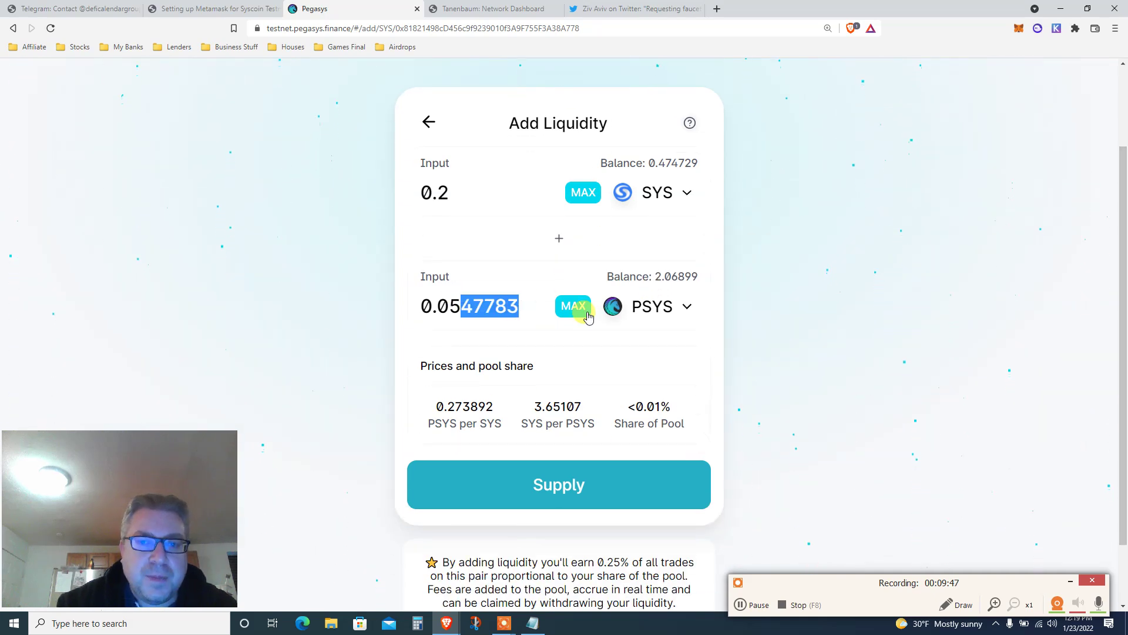
key(BackSpace)
double_click(472, 296)
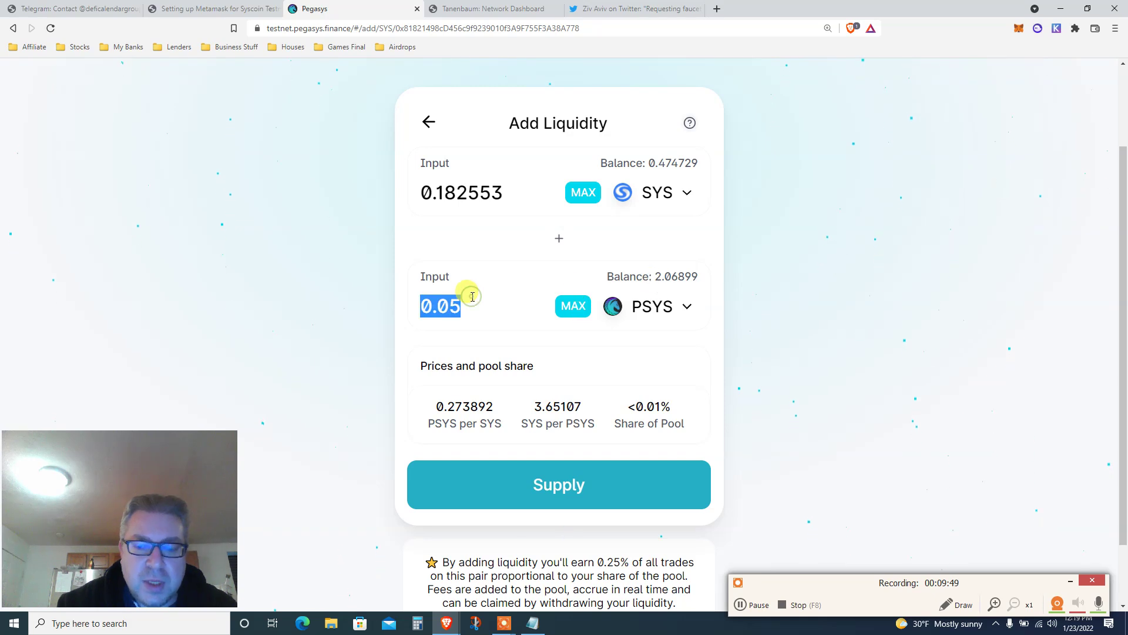
text(1)
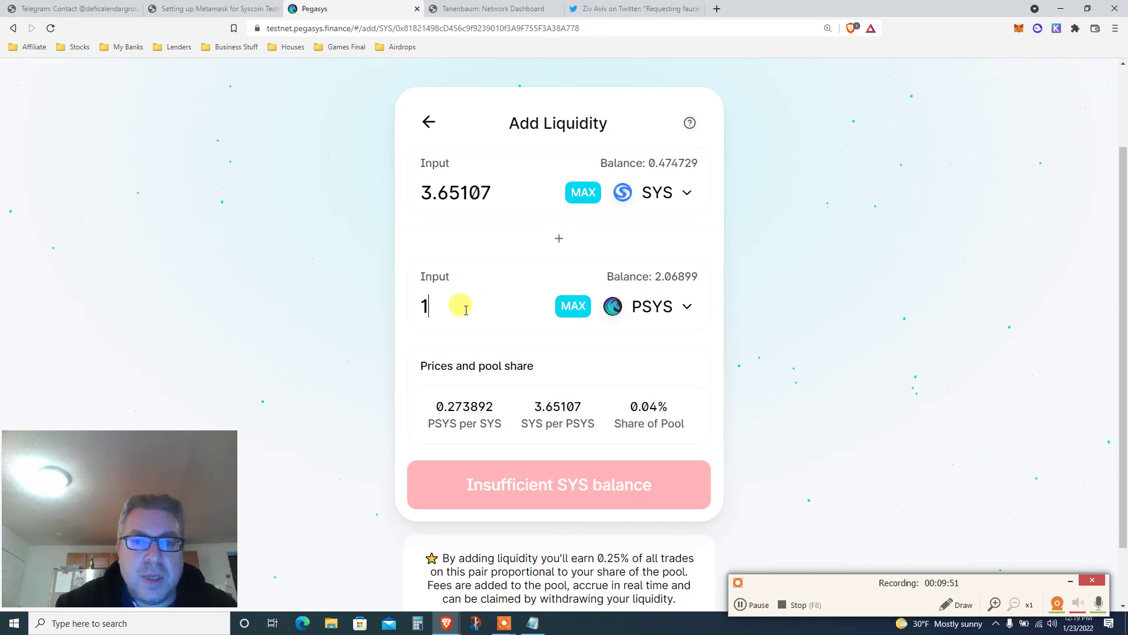
double_click(465, 308)
text(0.05)
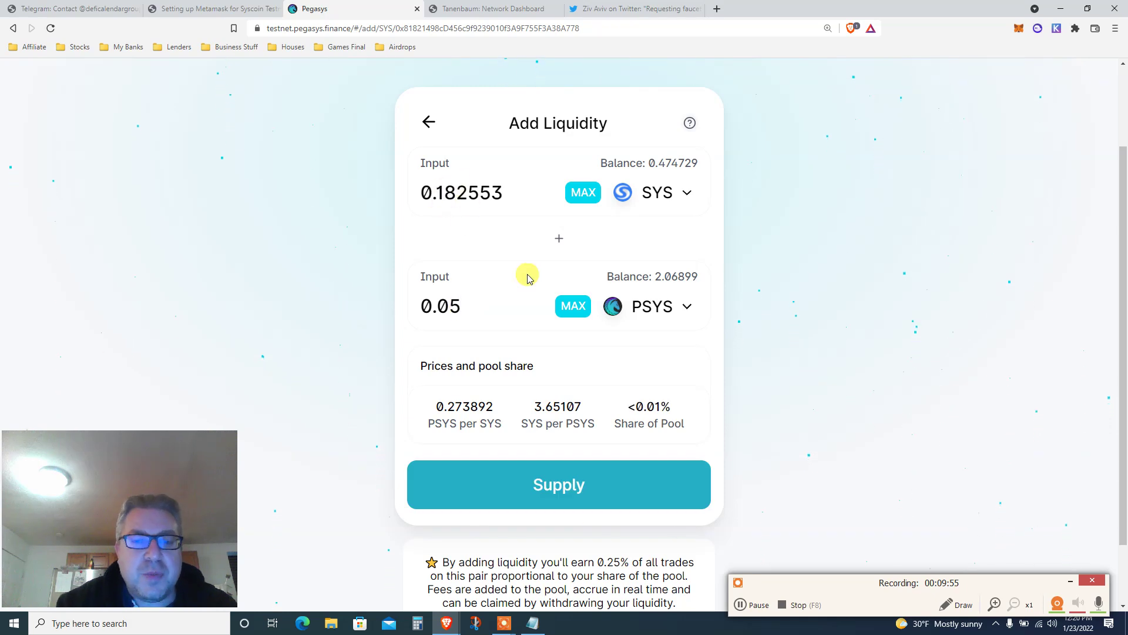
click(517, 479)
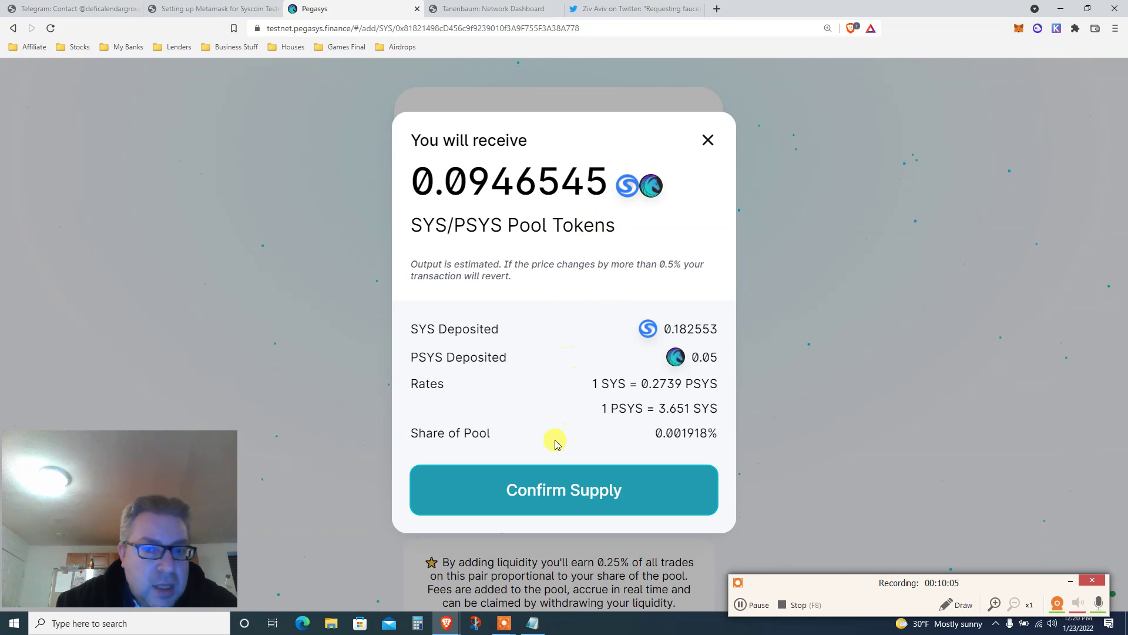
Confirm supplying 0.182553 SYS and 0.05 PSYS, approve it in MetaMask, and dismiss the notice
click(556, 488)
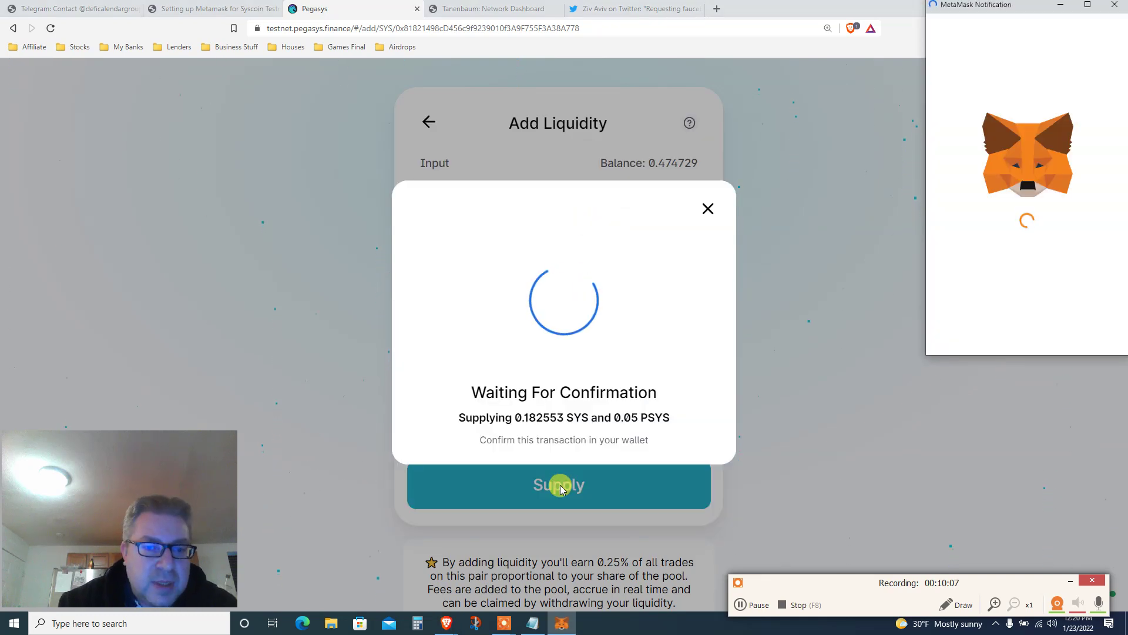
drag(992, 8, 806, 129)
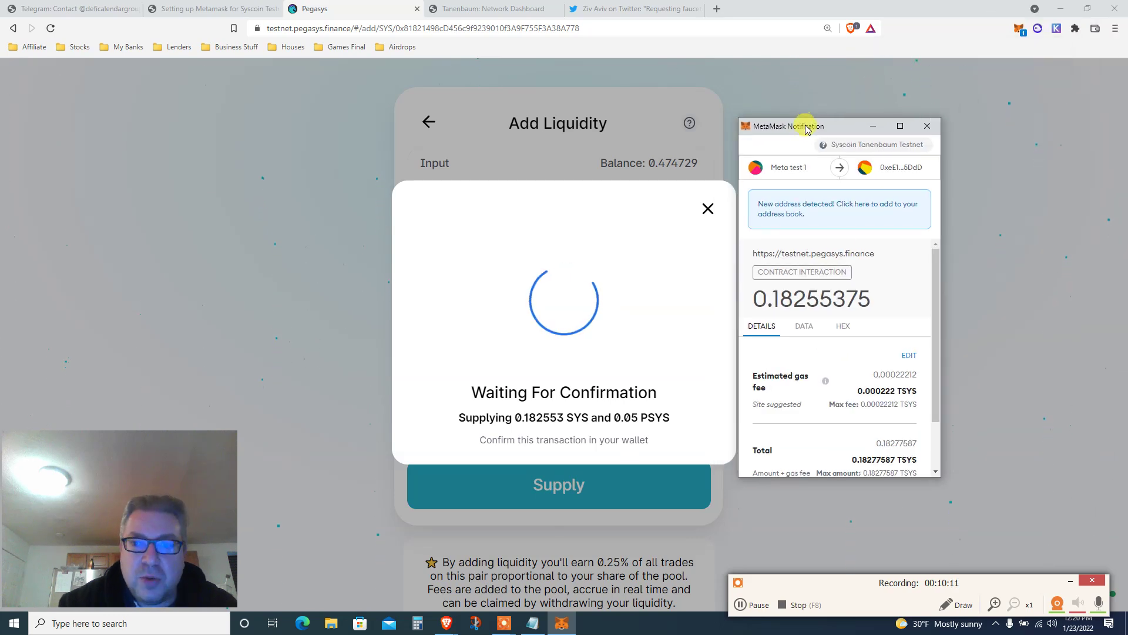
scroll(932, 453, down, 2)
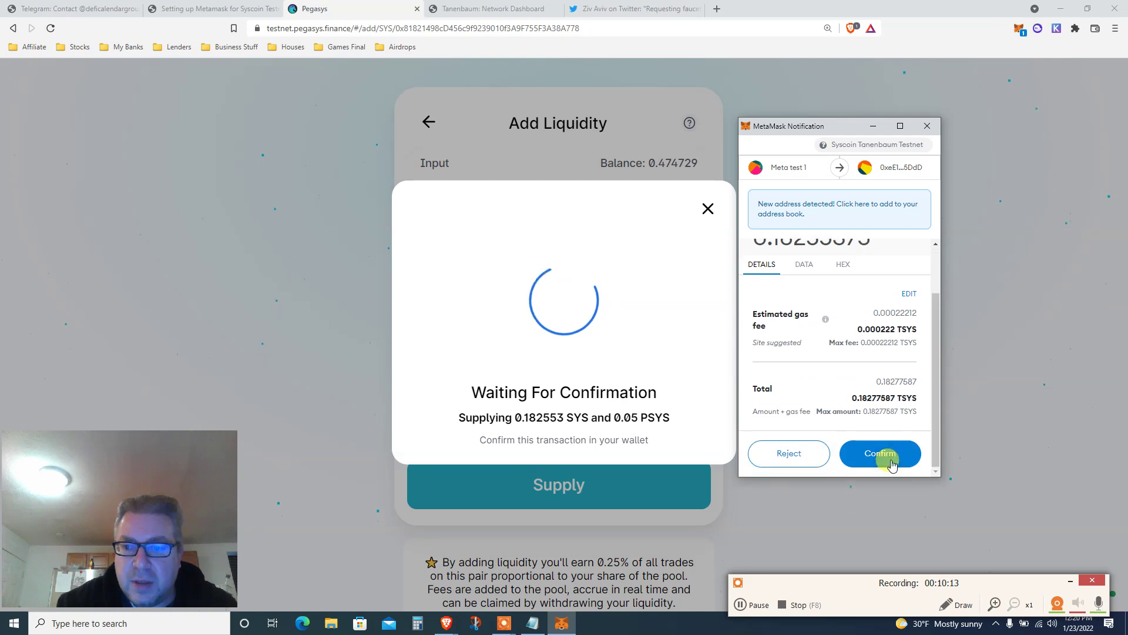
click(892, 465)
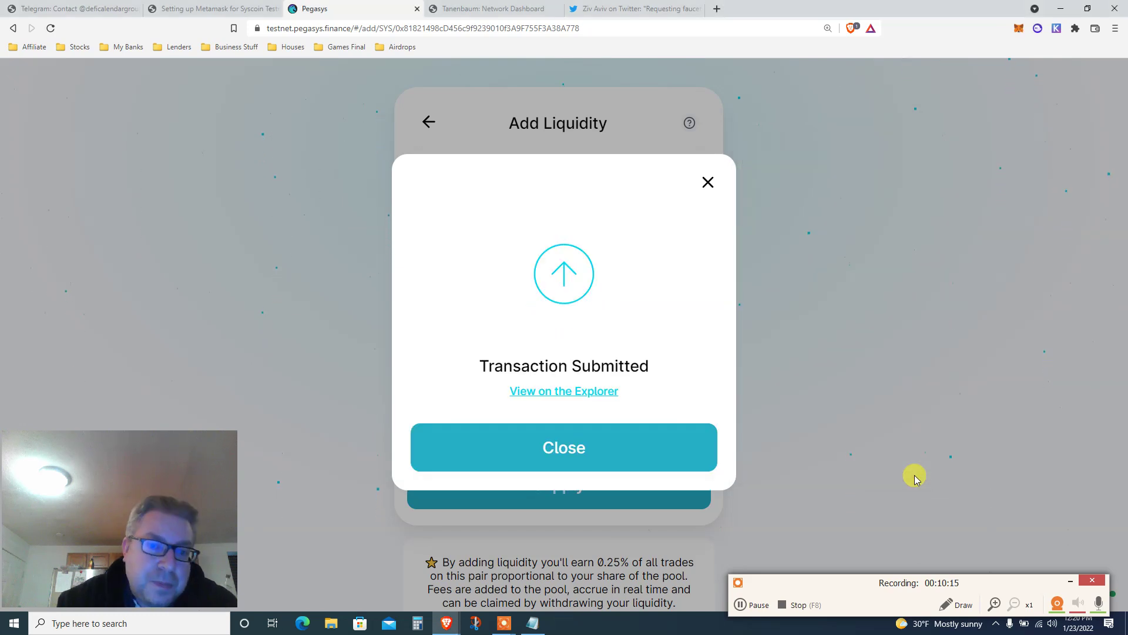
click(668, 439)
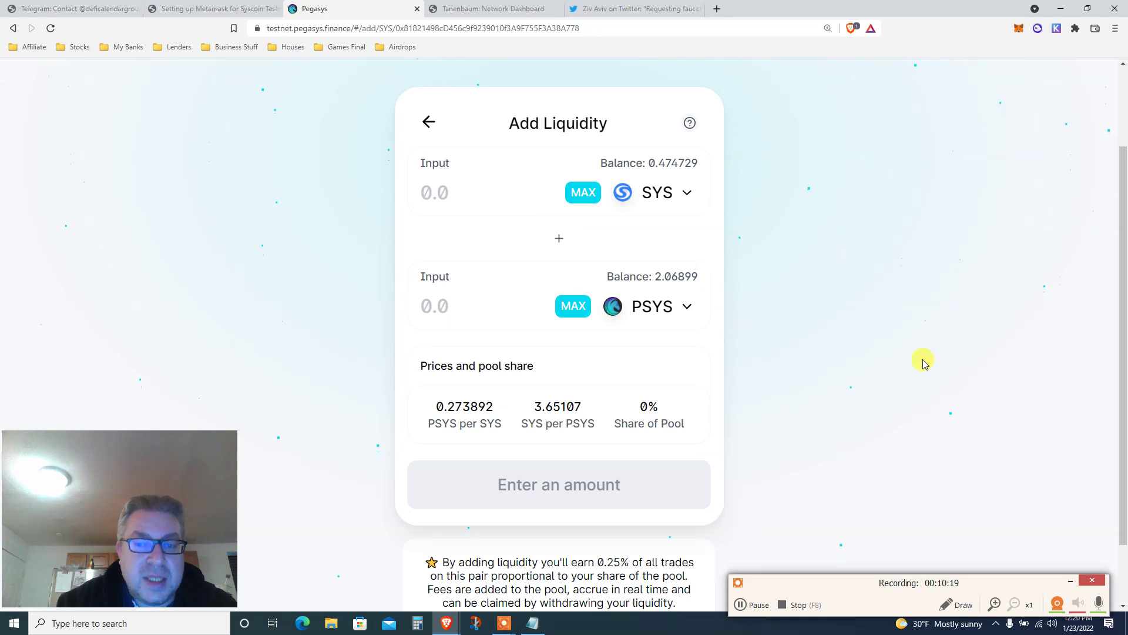
scroll(1105, 292, down, 1)
scroll(1099, 265, up, 3)
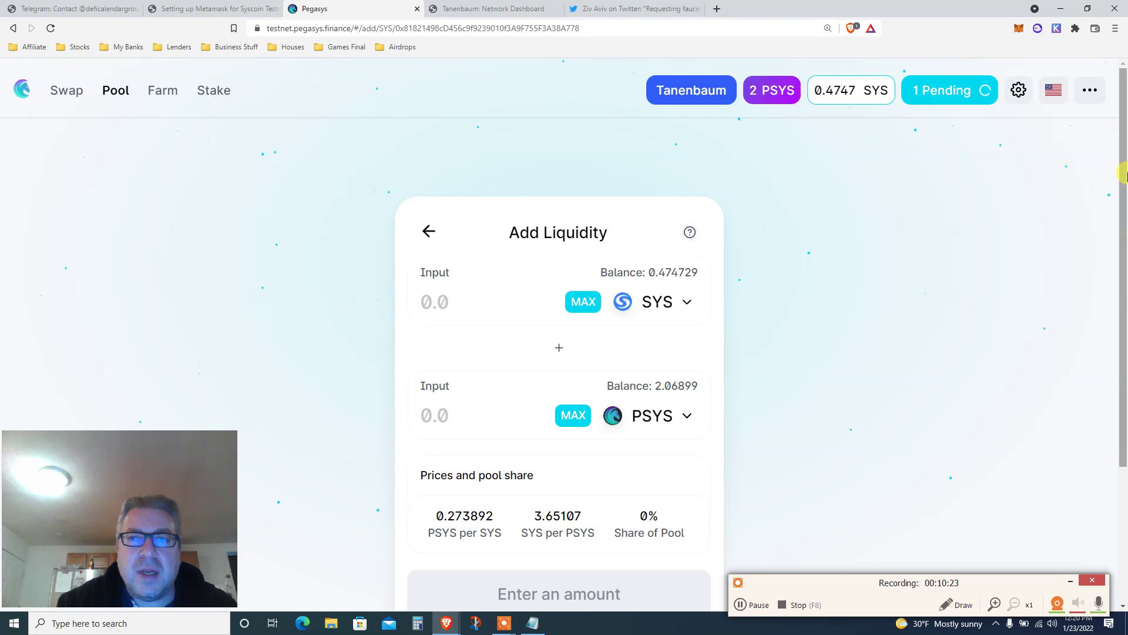
scroll(1120, 236, down, 2)
scroll(1122, 265, down, 1)
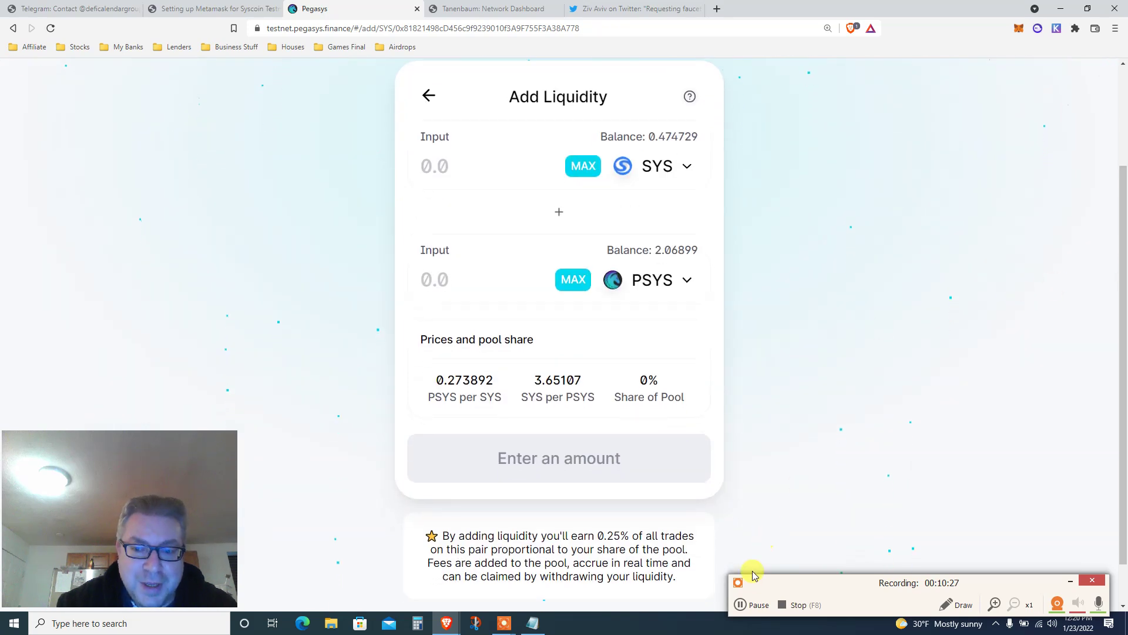
click(749, 602)
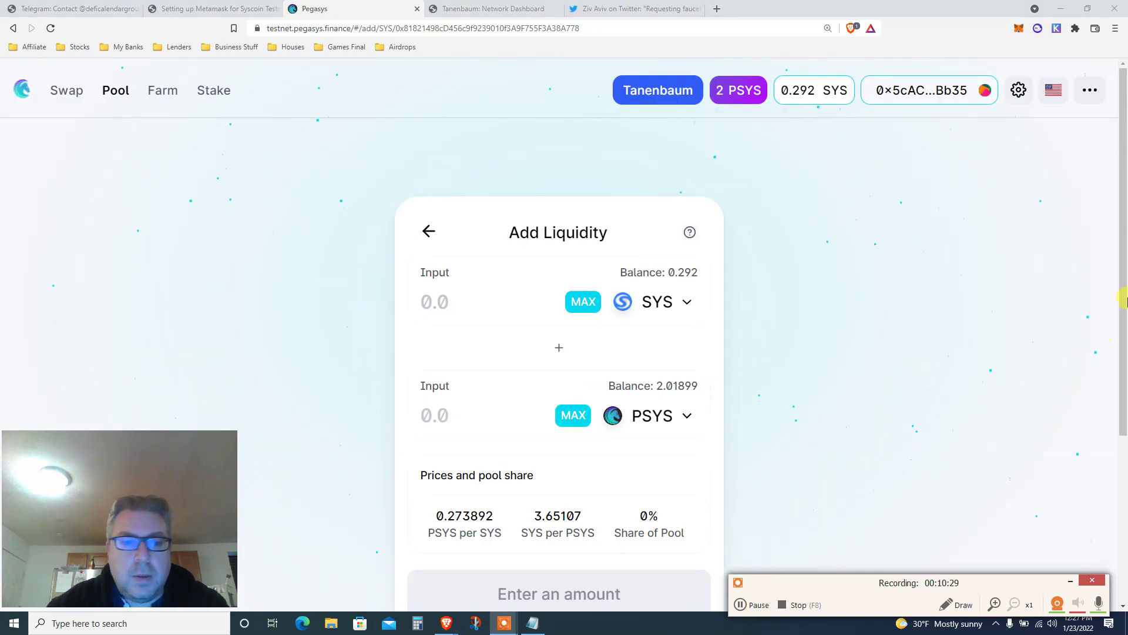
drag(1124, 273, 1124, 443)
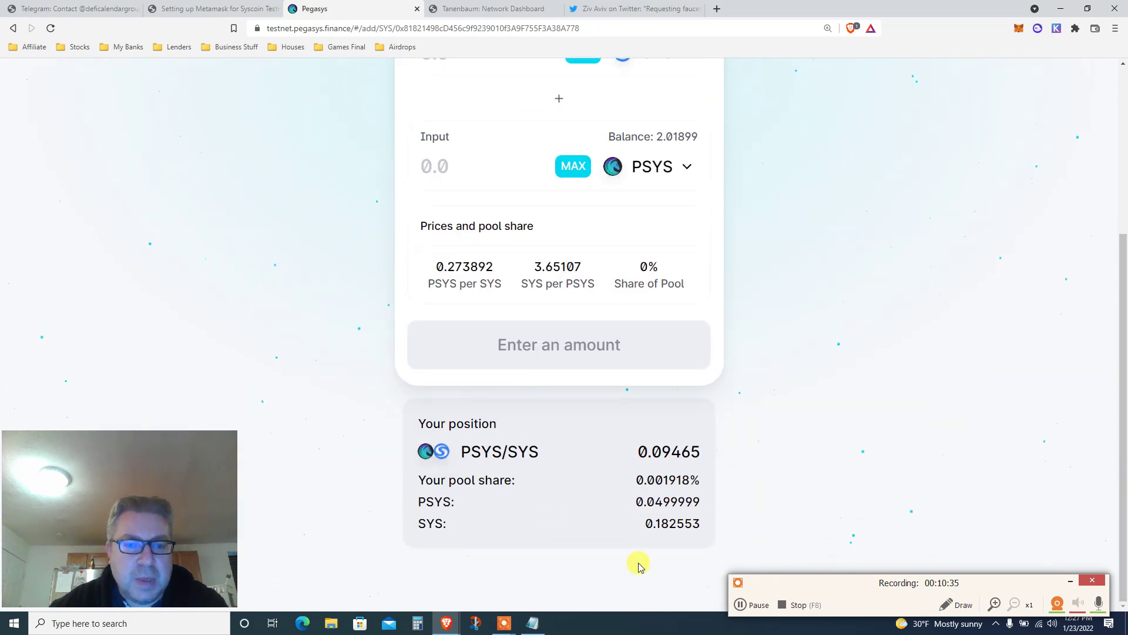
double_click(482, 452)
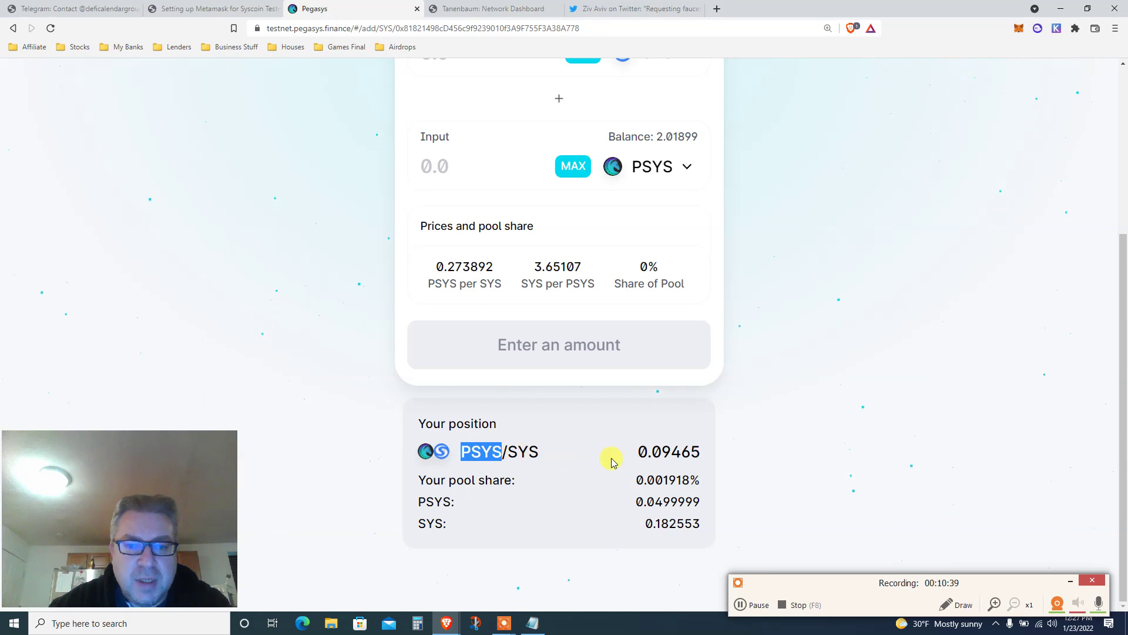
double_click(668, 451)
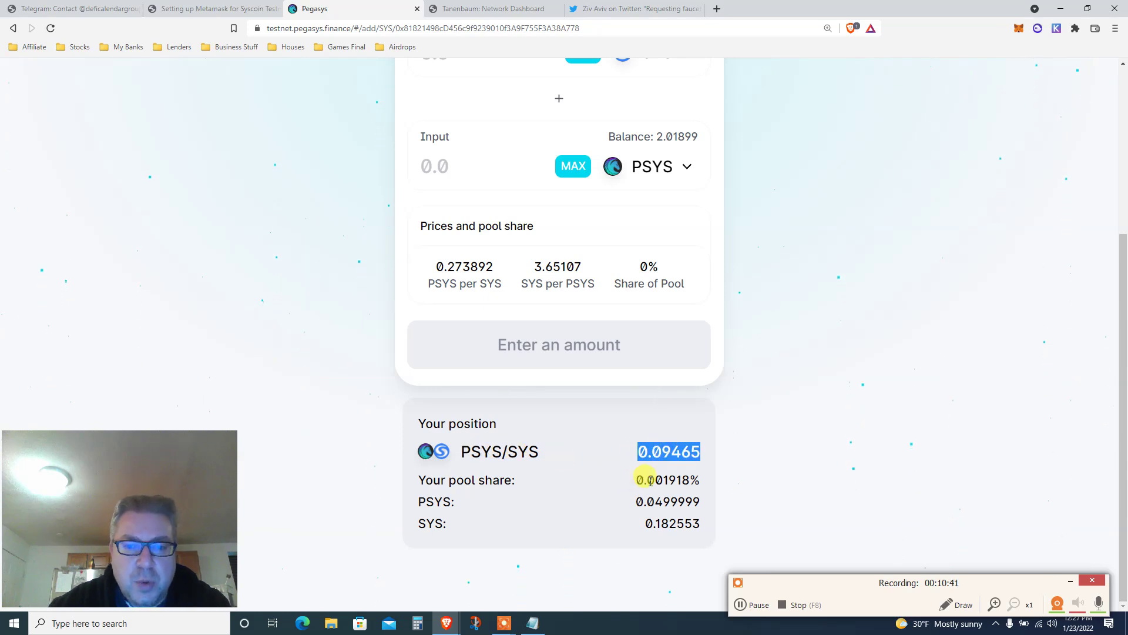
double_click(639, 501)
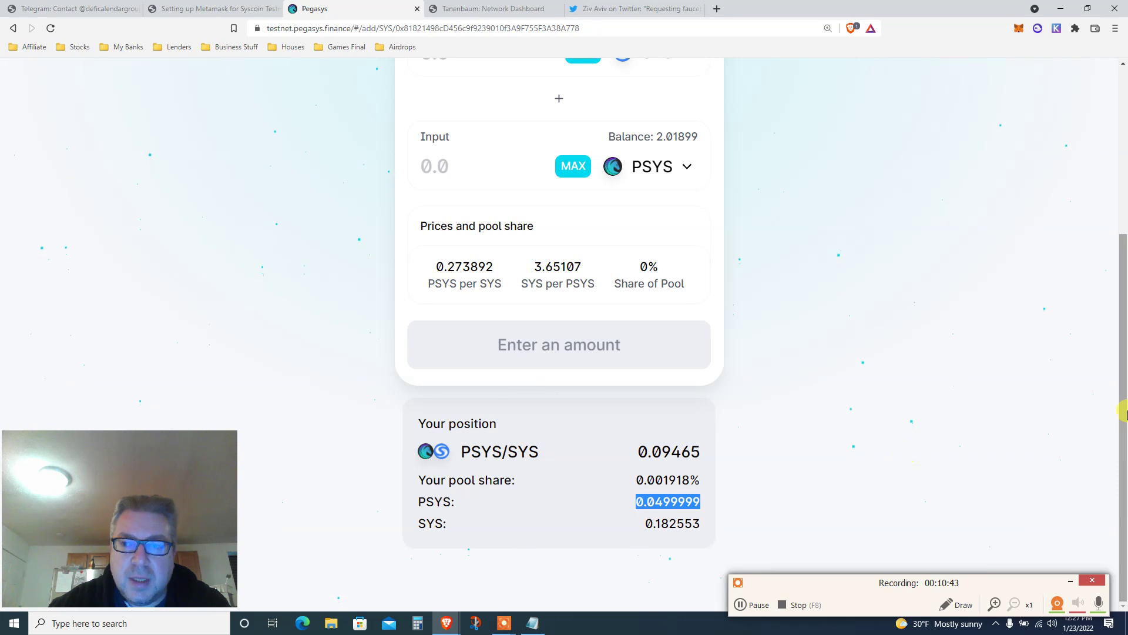
drag(1123, 412, 1075, 234)
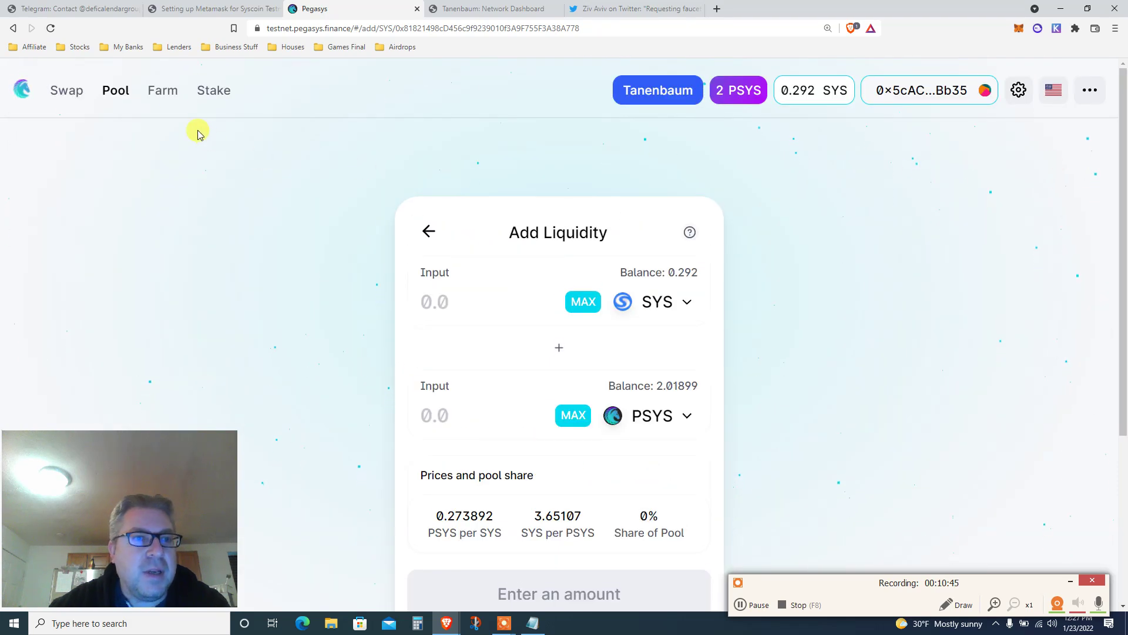
click(161, 92)
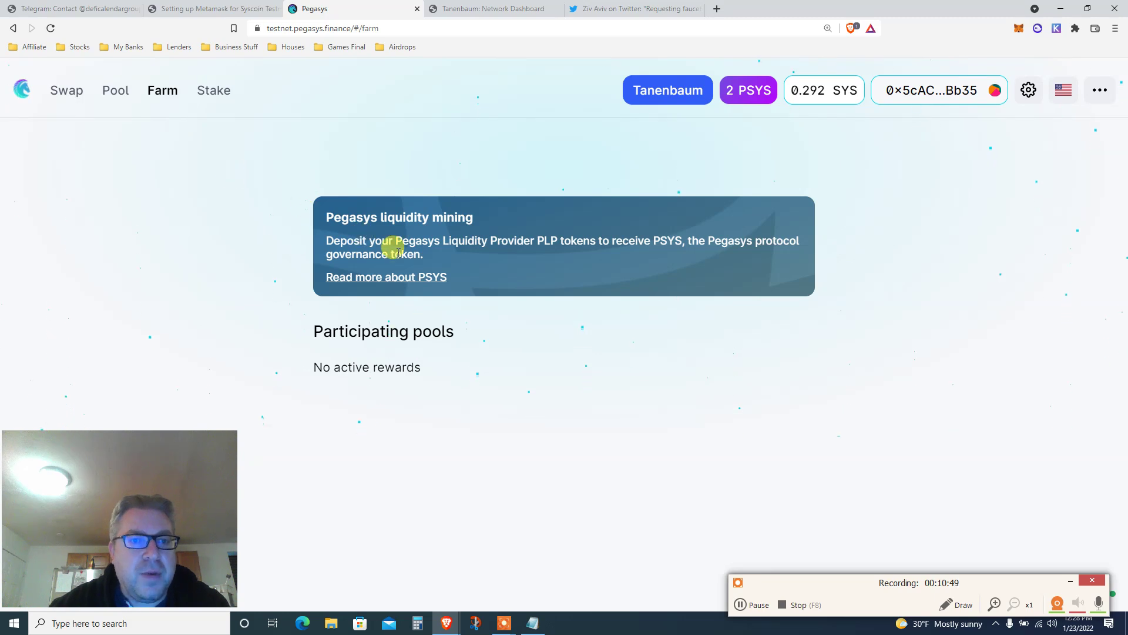
Return to Pool and expand the PSYS/SYS position: 0.09465 pool tokens, 0.0499999 PSYS, 0.182553 SYS
click(215, 91)
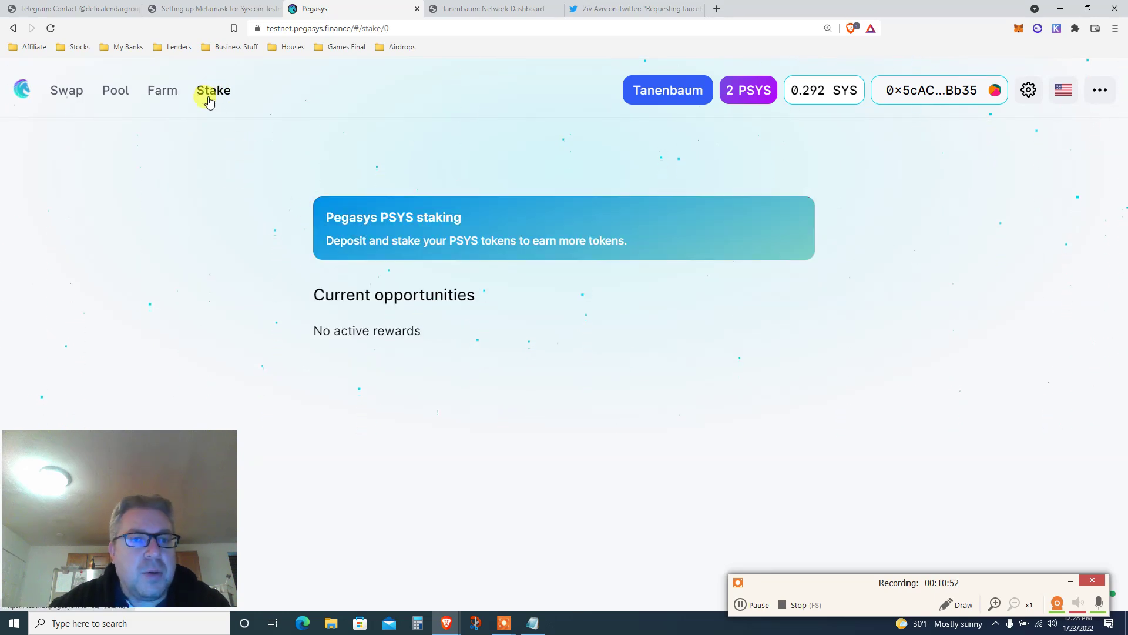
click(162, 90)
click(113, 91)
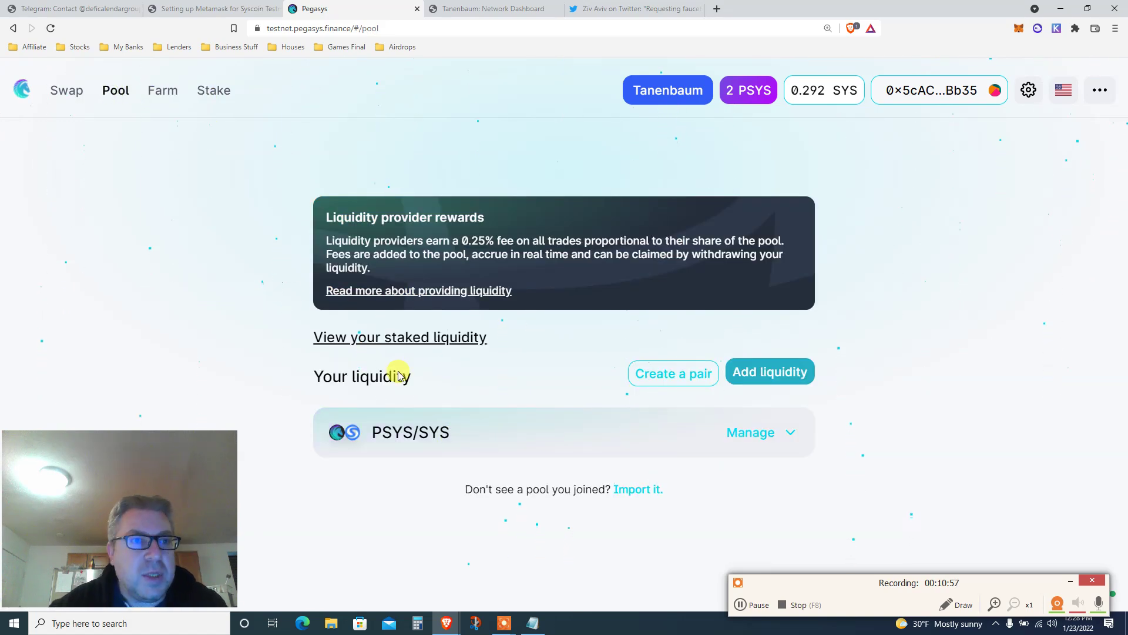
click(748, 436)
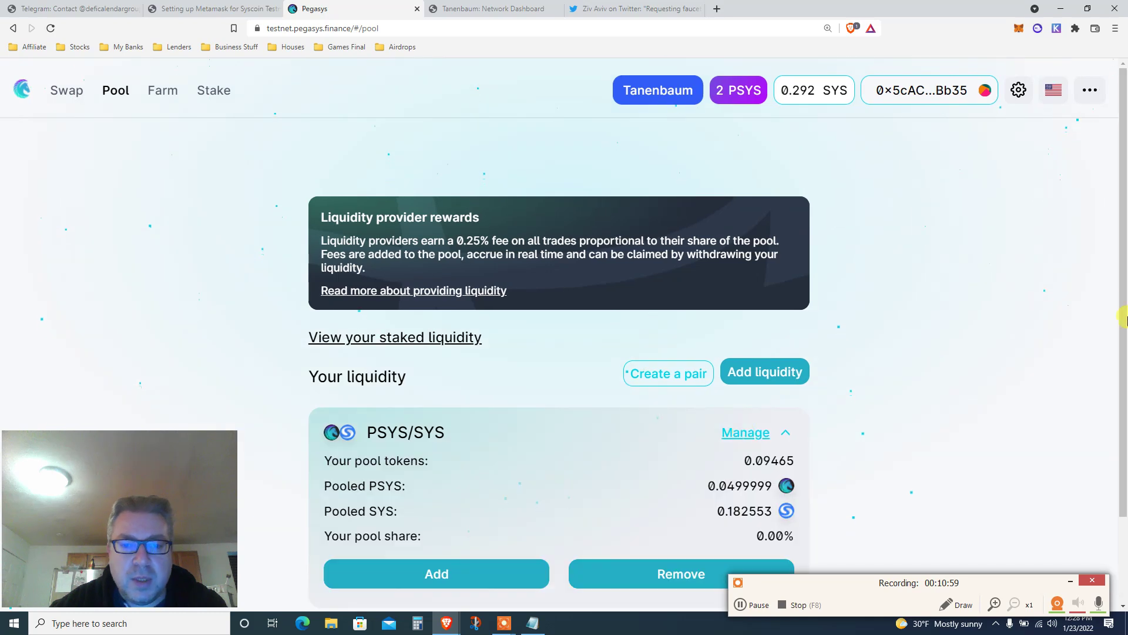
drag(1124, 304, 1101, 335)
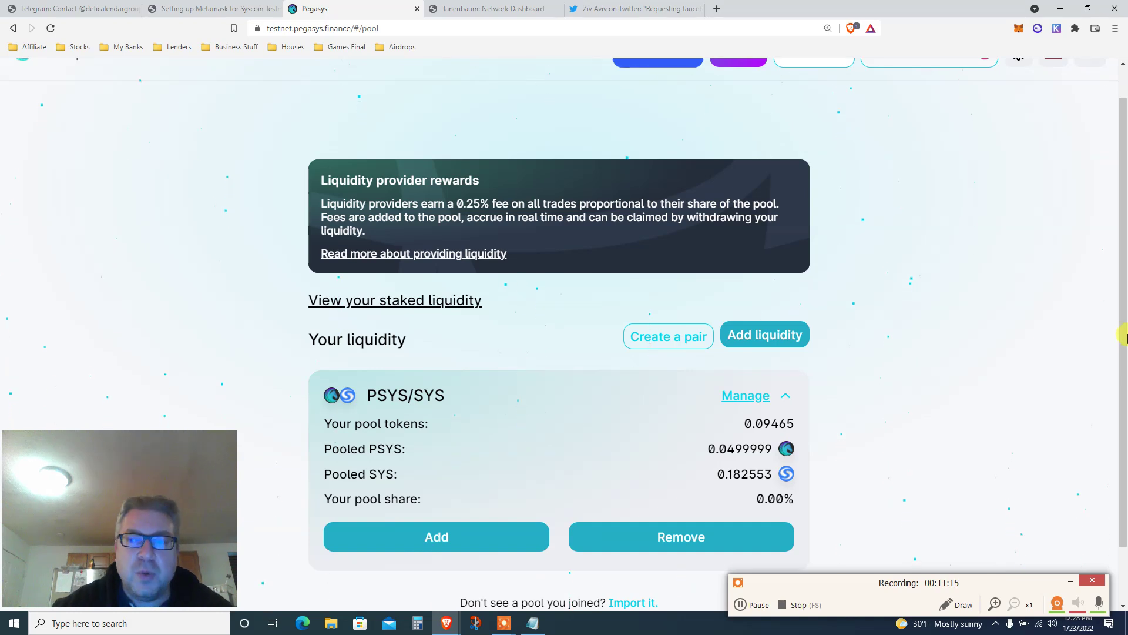
drag(1120, 330, 1116, 222)
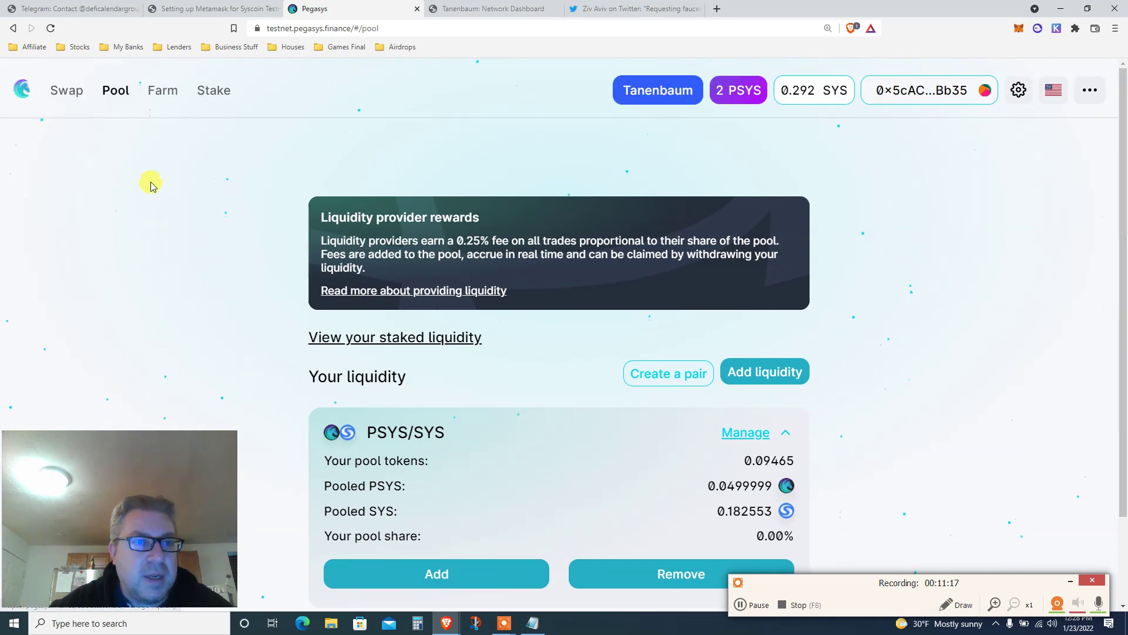